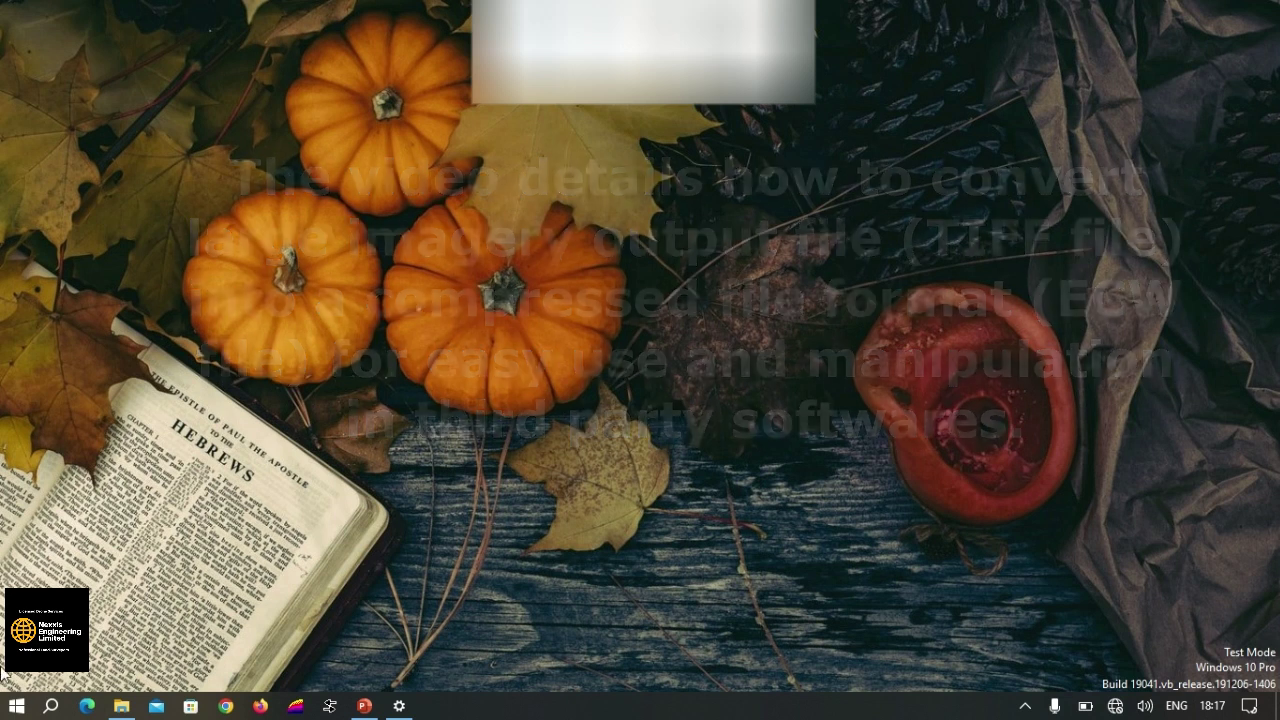
# Open the Windows Start menu to reach the Global Mapper 23.0 (64-bit) entry.
pyautogui.press('super')
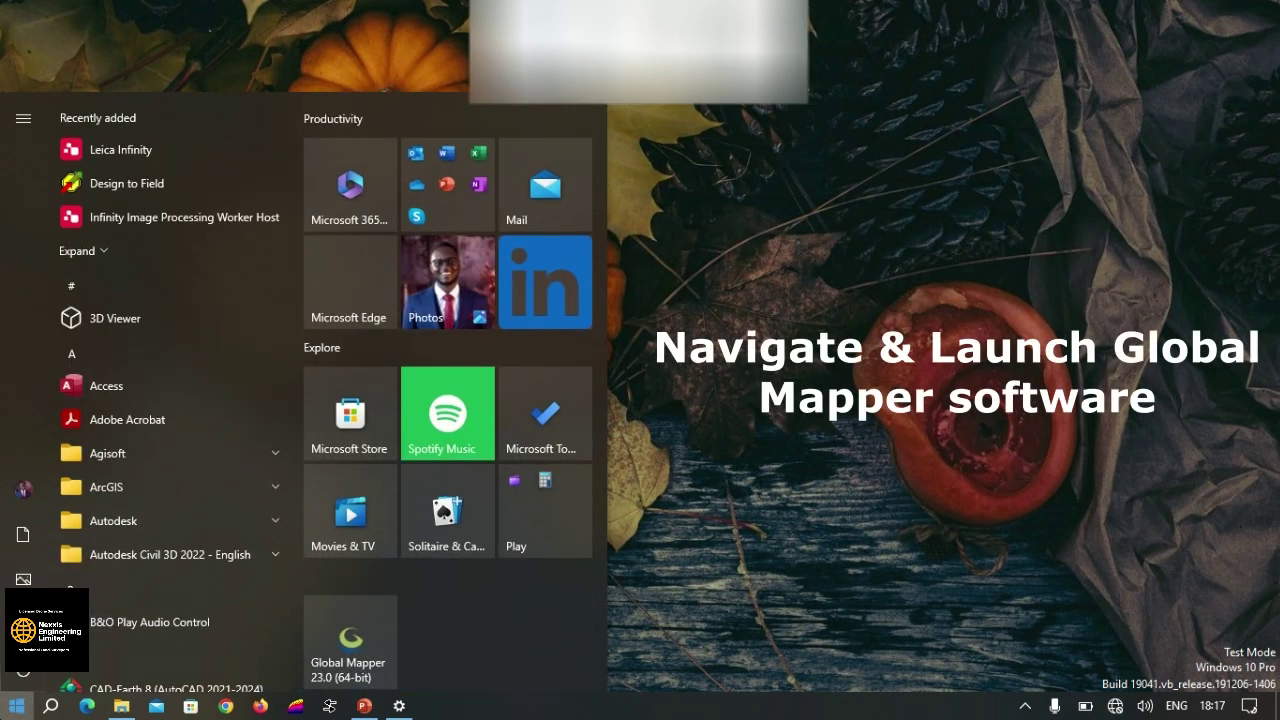
# Search 'GLO' in the Start menu and launch Global Mapper 23.0 (64-bit).
pyautogui.write('GLO')
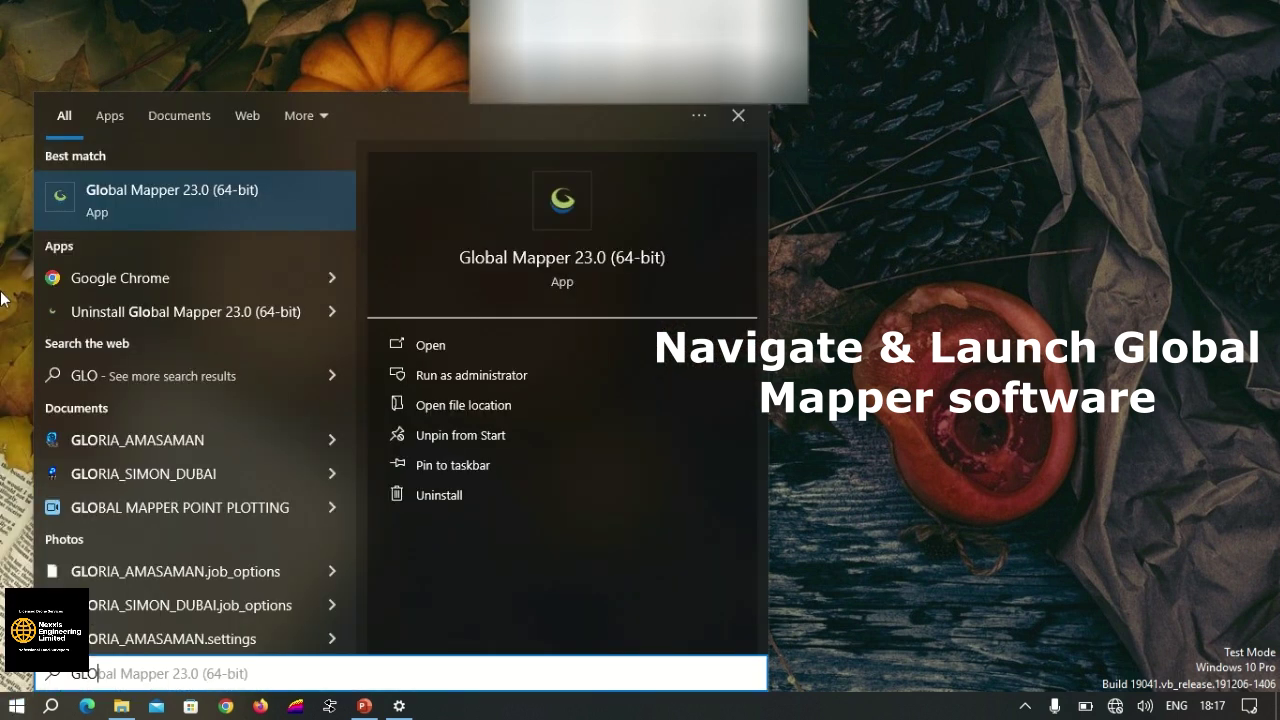
pyautogui.click(142, 198)
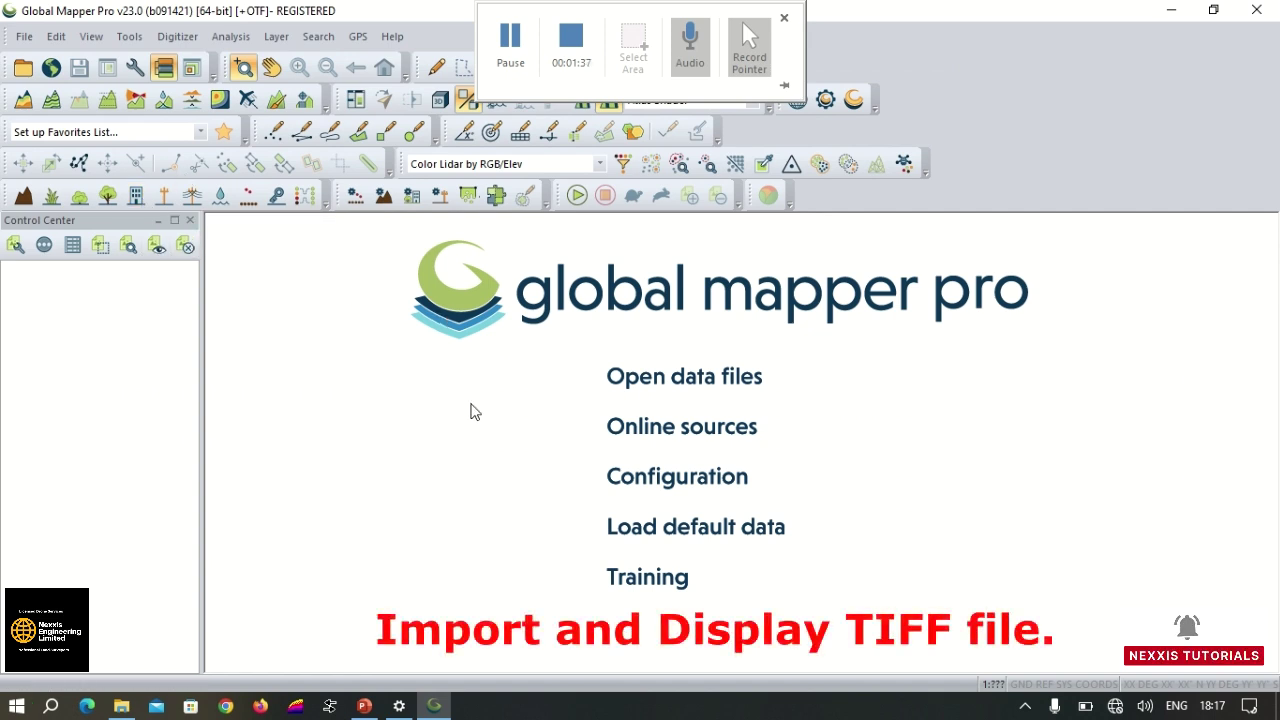
# Import IVH-orthomosaic.tiff from the Videos\IVH folder onto the map.
pyautogui.click(652, 380)
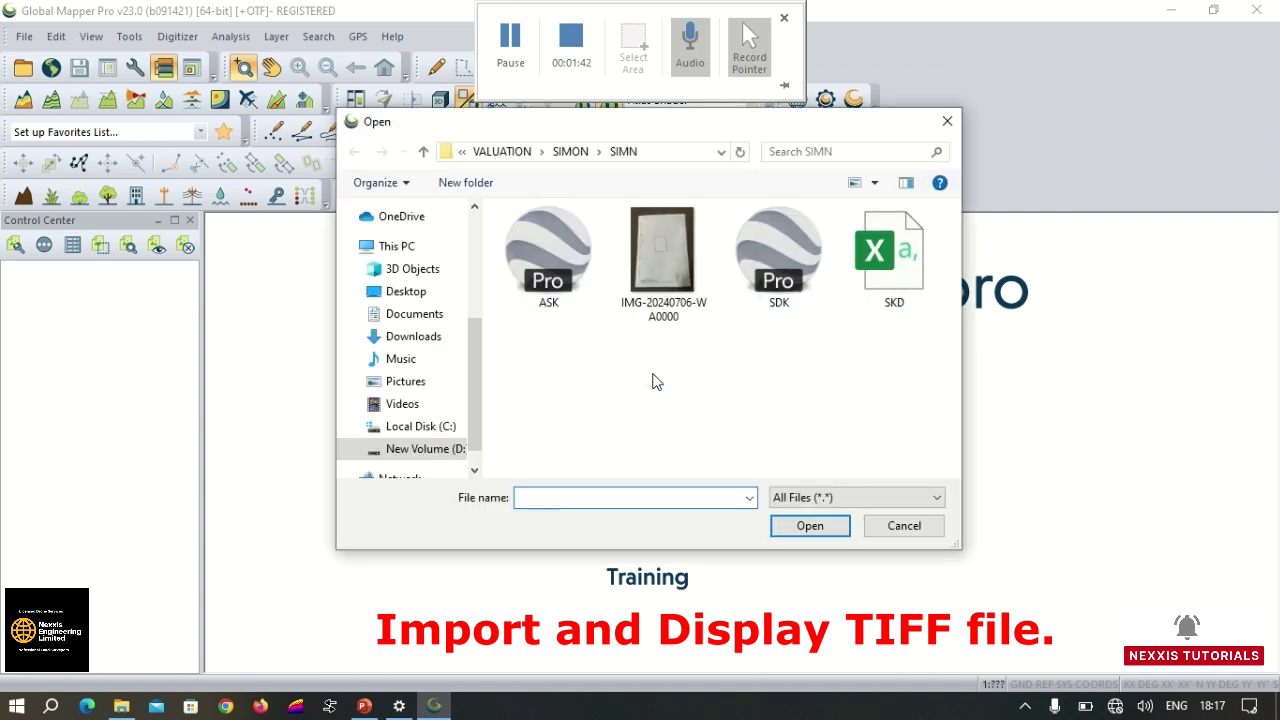
pyautogui.click(445, 406)
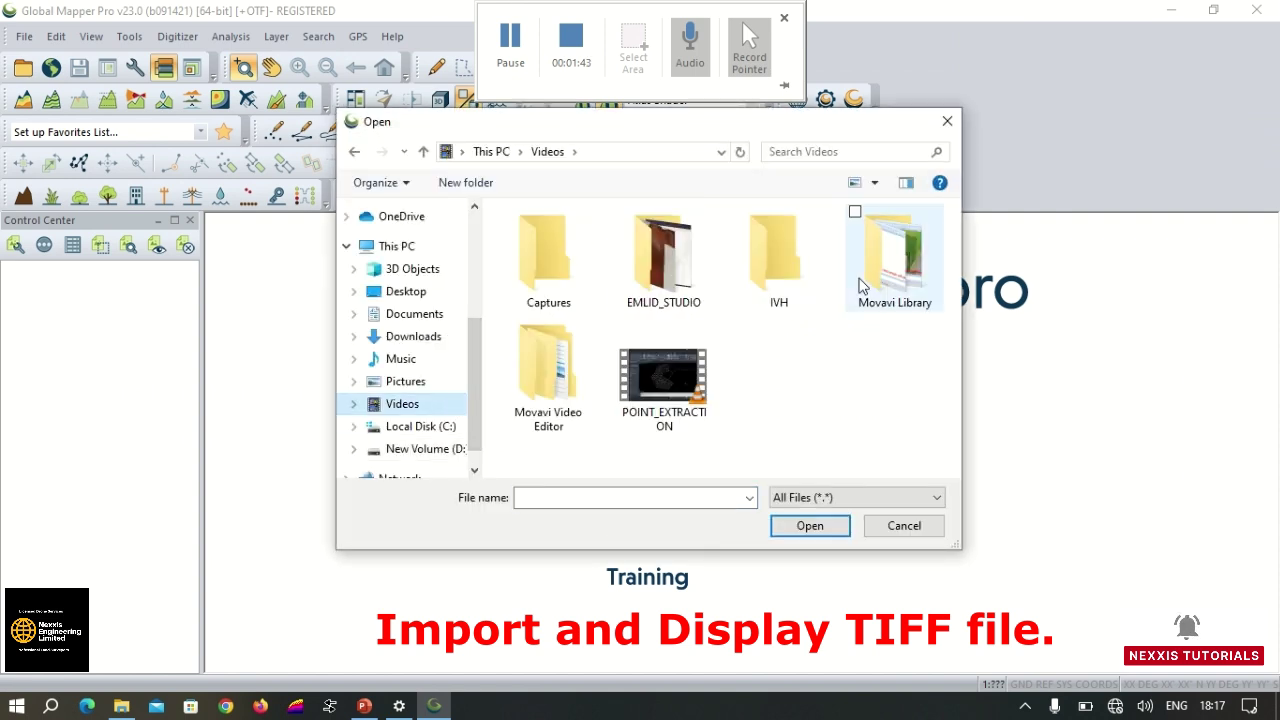
pyautogui.doubleClick(781, 262)
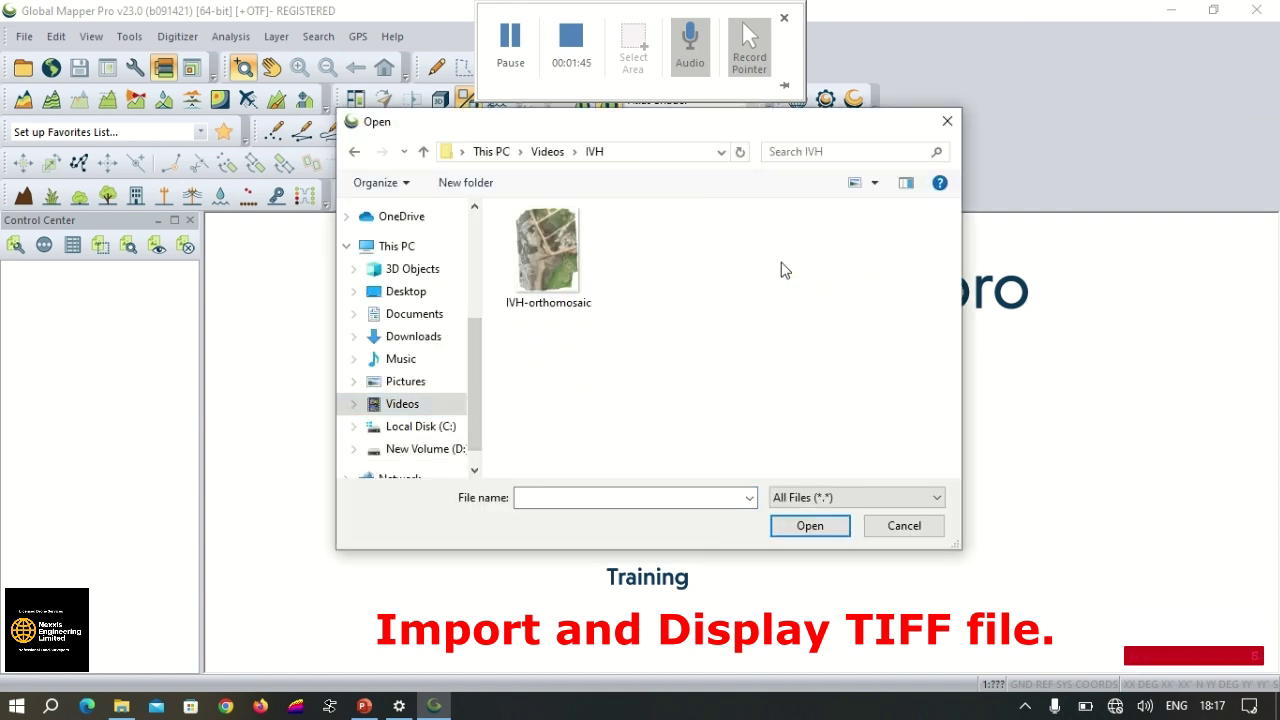
pyautogui.click(567, 275)
pyautogui.click(873, 184)
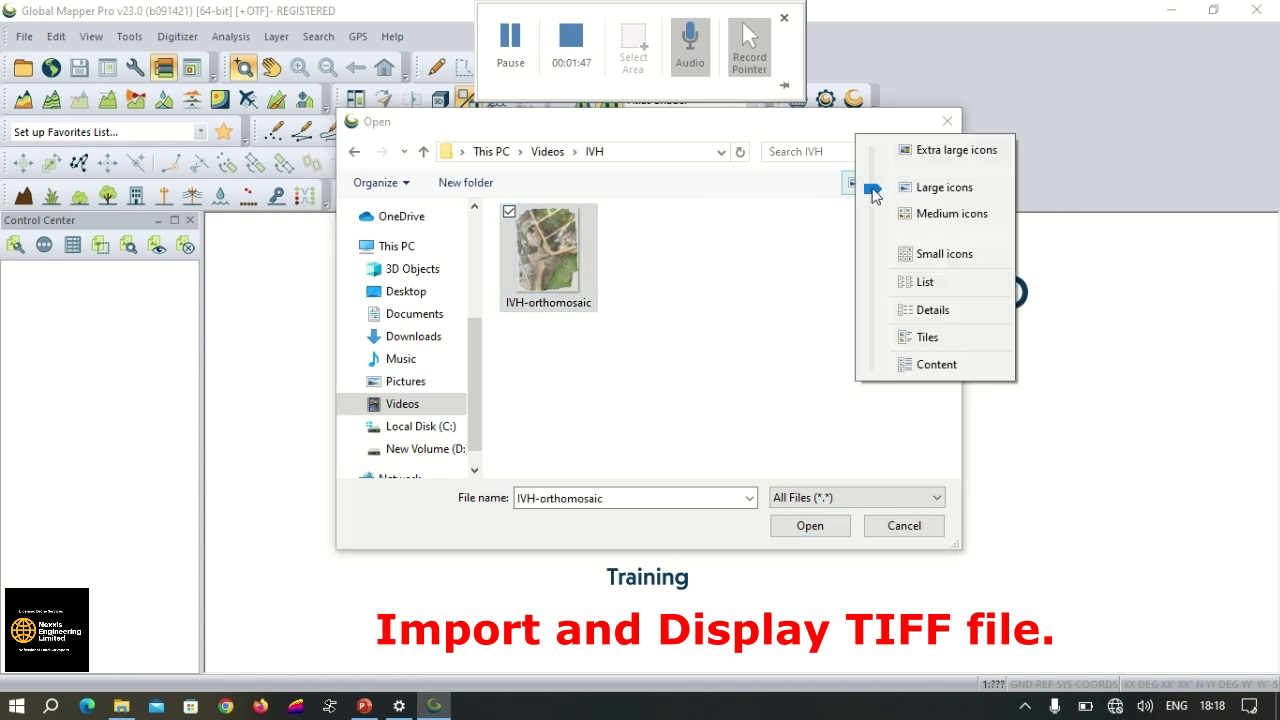
pyautogui.click(930, 310)
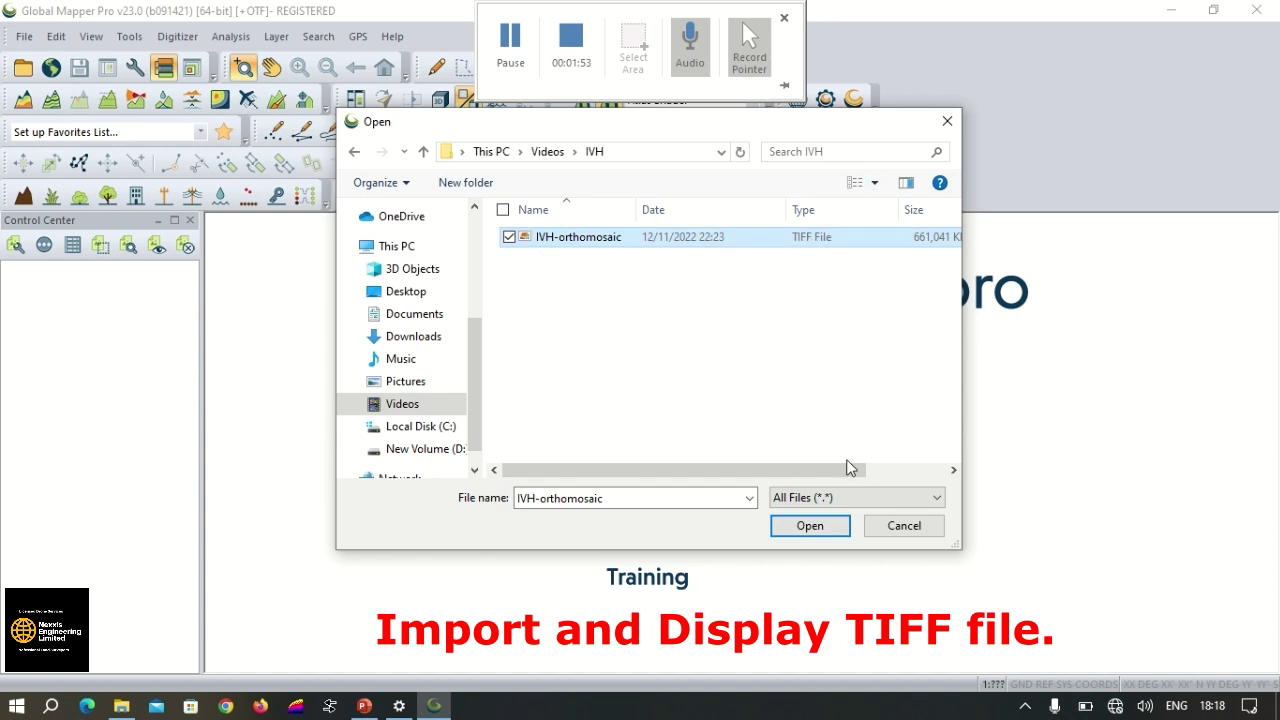
pyautogui.moveTo(848, 469); pyautogui.dragTo(782, 460)
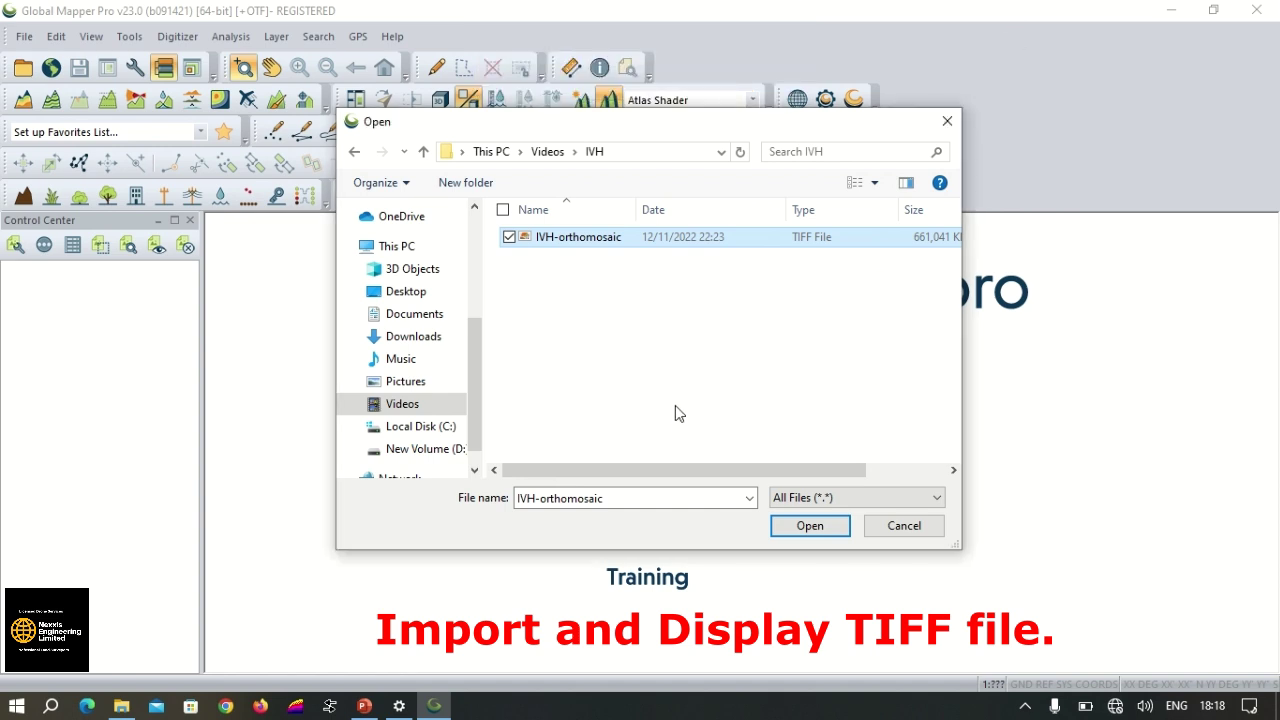
pyautogui.click(810, 527)
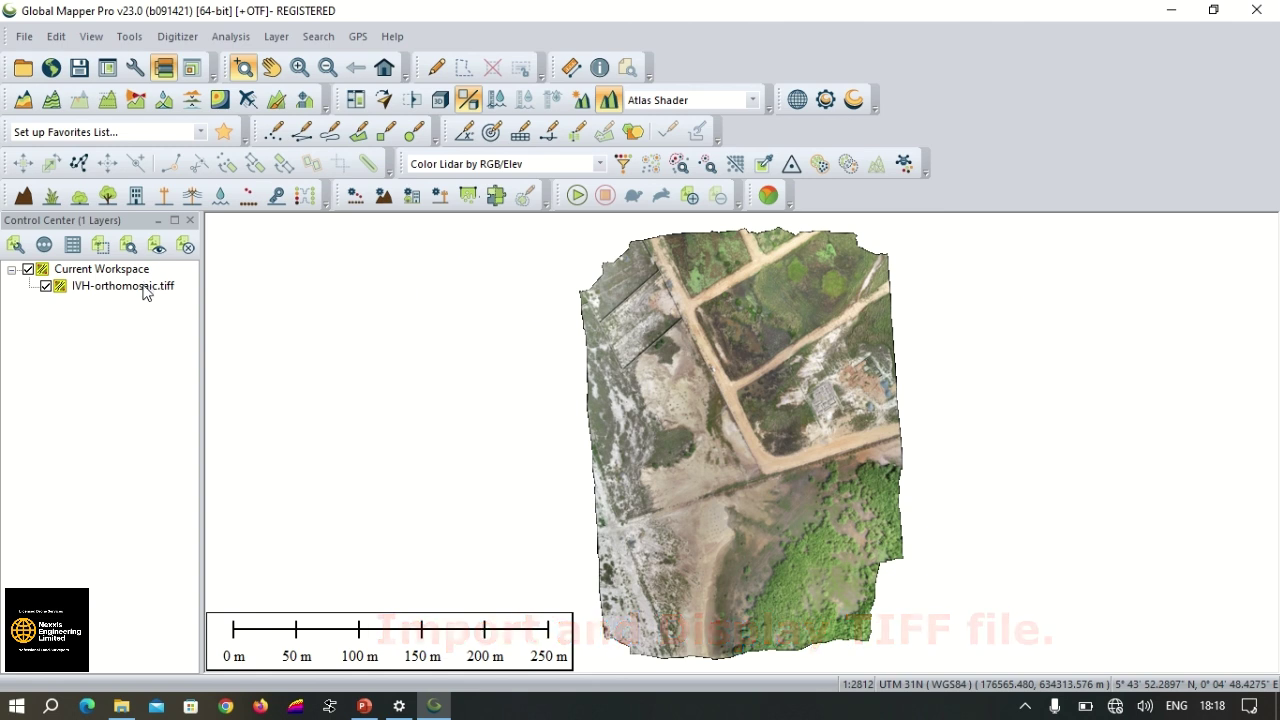
# Export the IVH-orthomosaic.tiff layer as an ECW File and toggle the PRJ file option.
pyautogui.click(145, 287)
pyautogui.rightClick(145, 287)
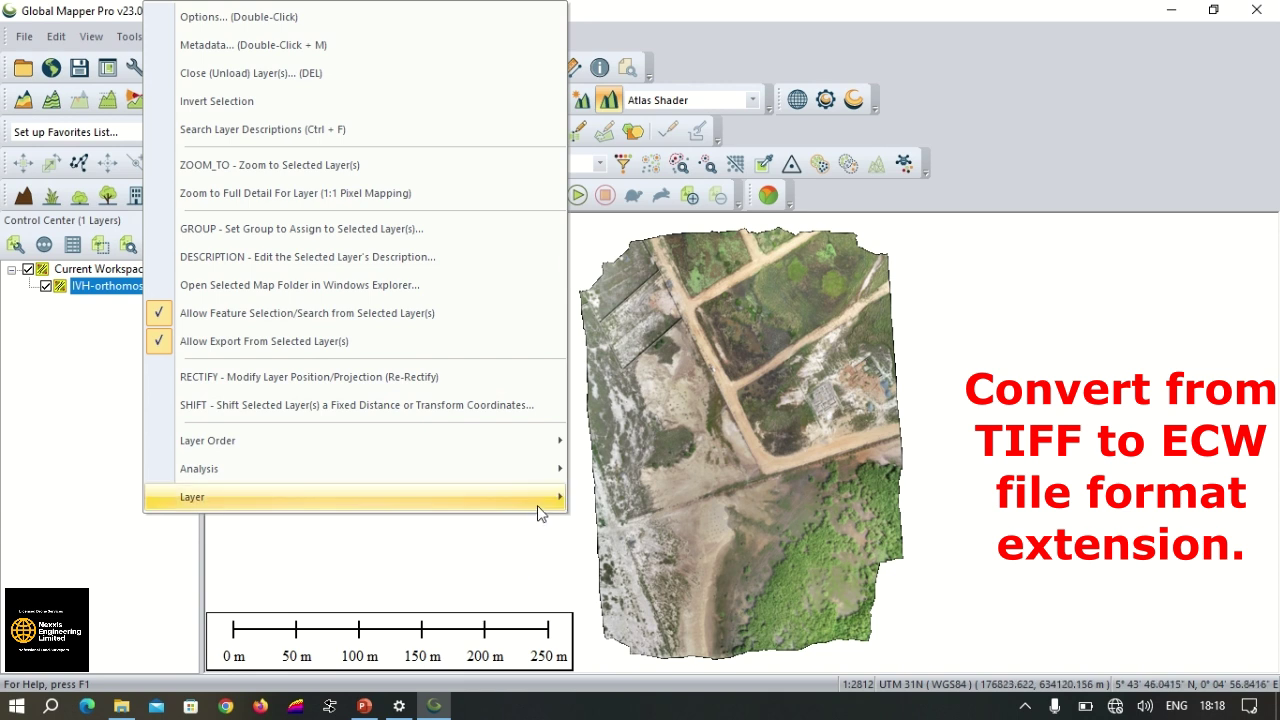
pyautogui.moveTo(537, 497)
pyautogui.click(661, 302)
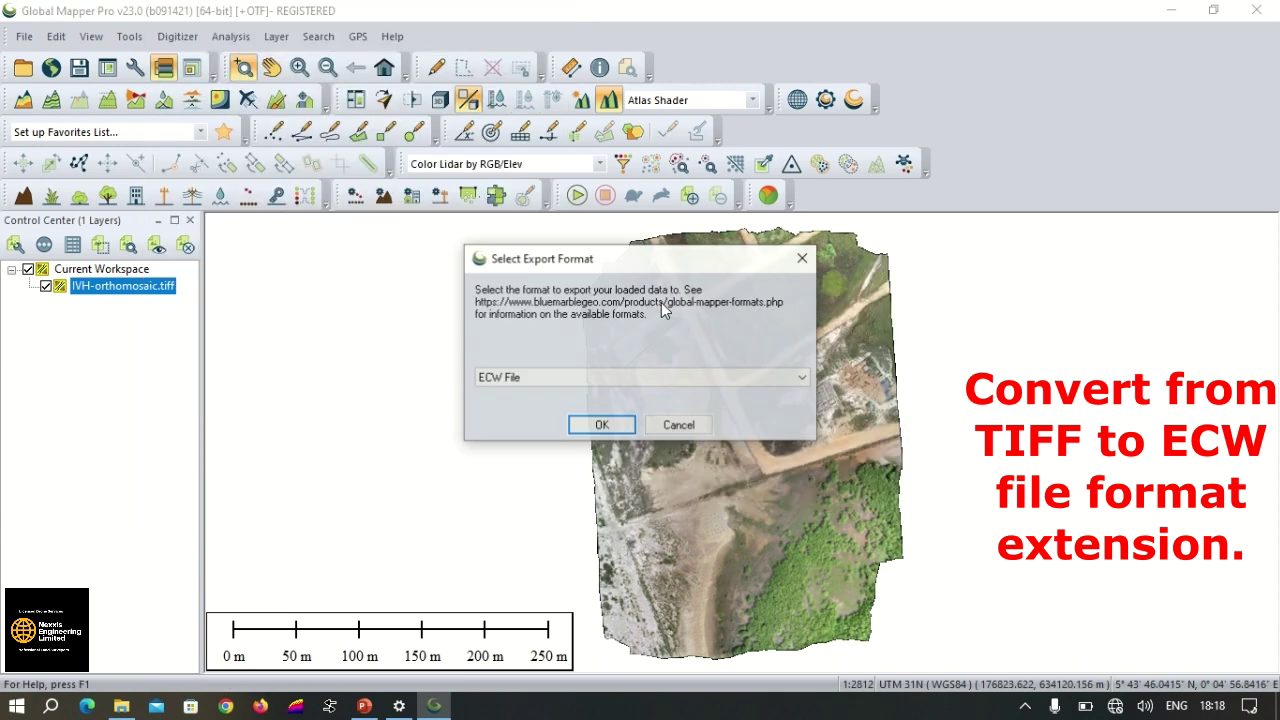
pyautogui.click(673, 376)
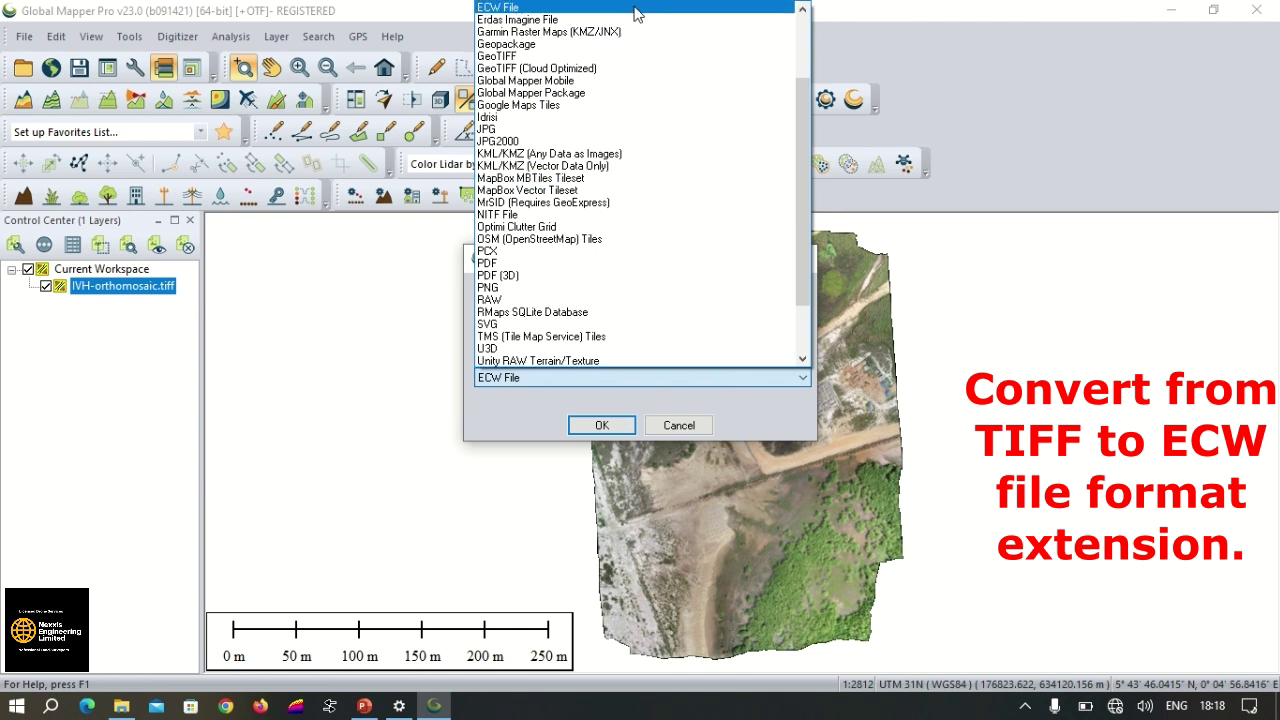
pyautogui.moveTo(633, 10)
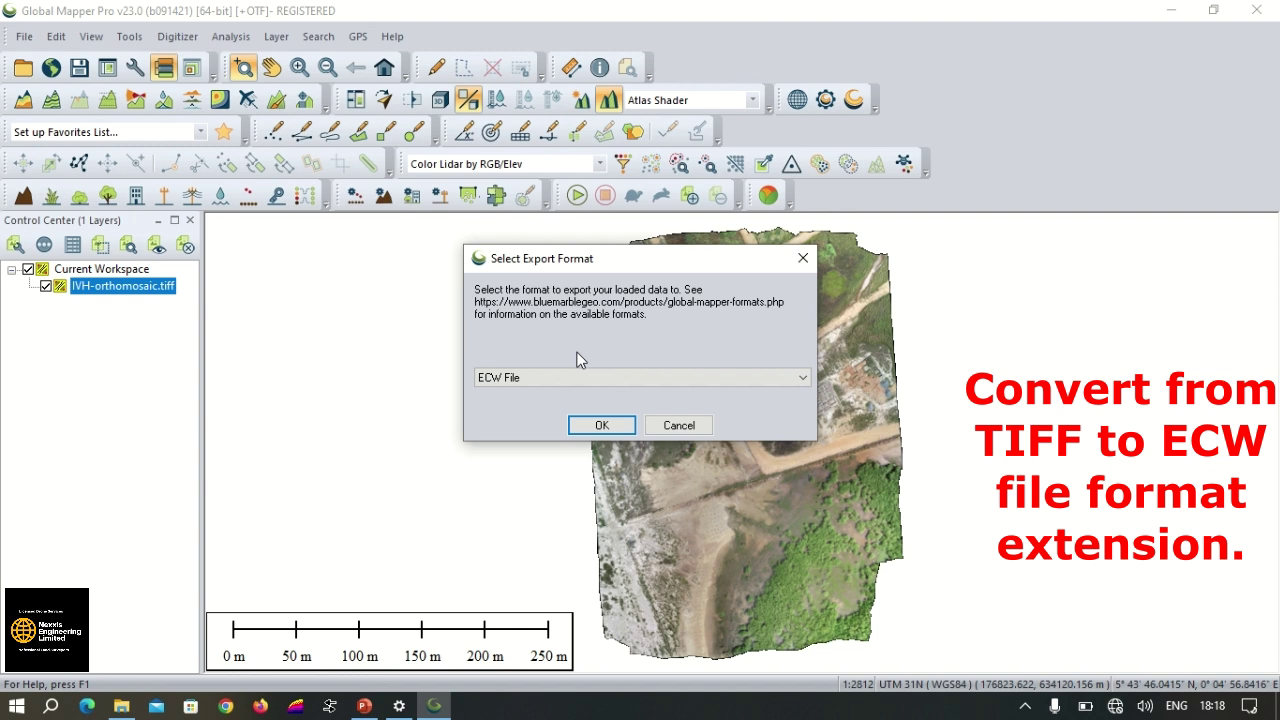
pyautogui.click(601, 425)
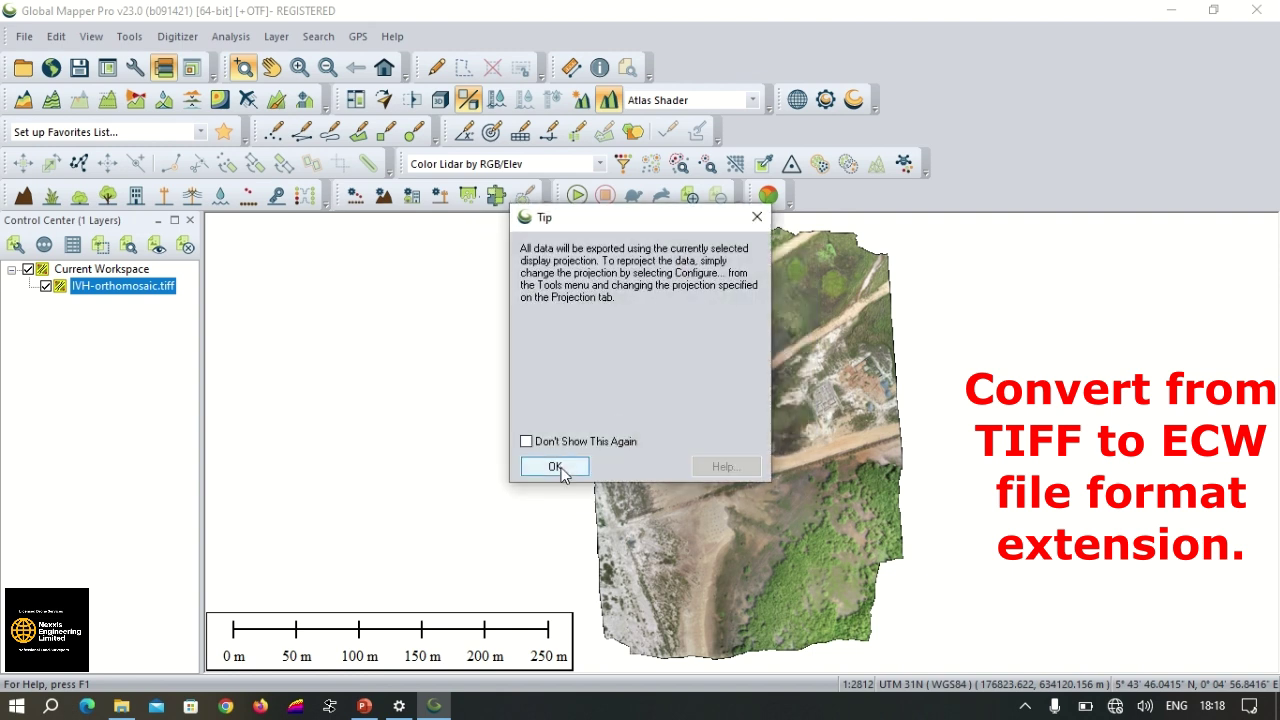
pyautogui.click(570, 466)
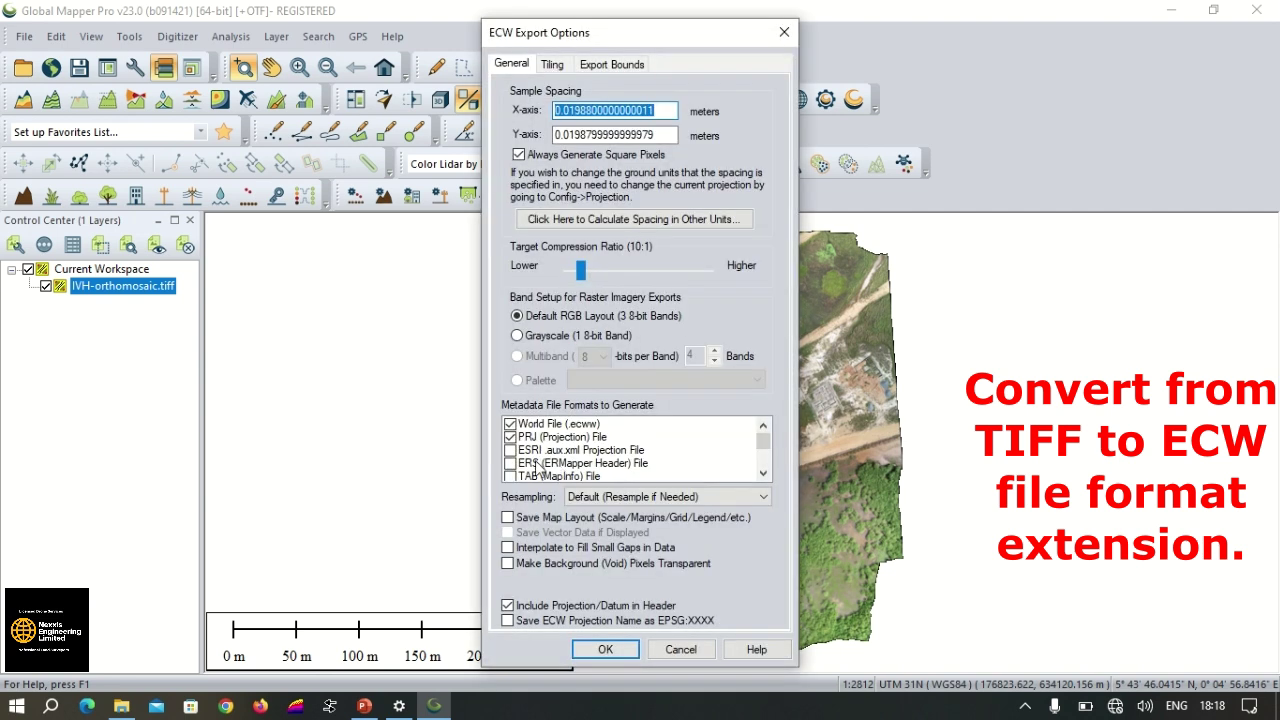
pyautogui.click(510, 437)
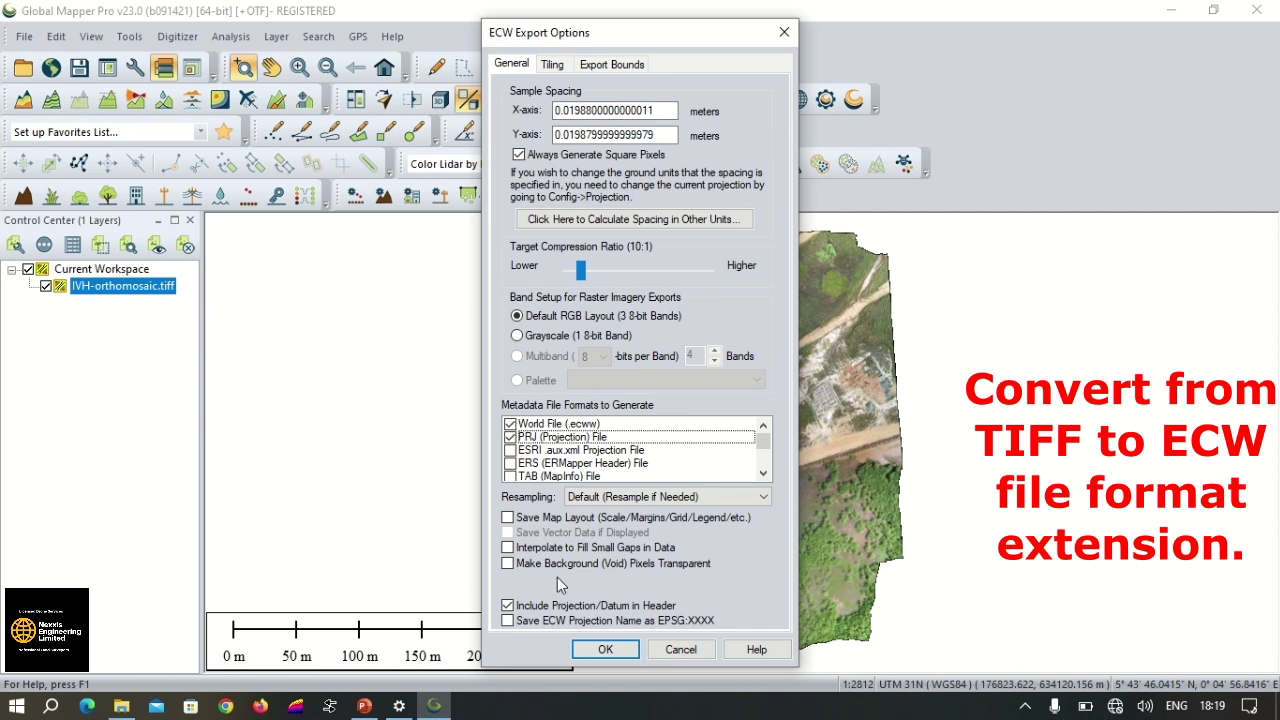
# Save the ECW export as IVH_ecw.ecw in the Videos\IVH folder on New Volume (D:).
pyautogui.click(612, 654)
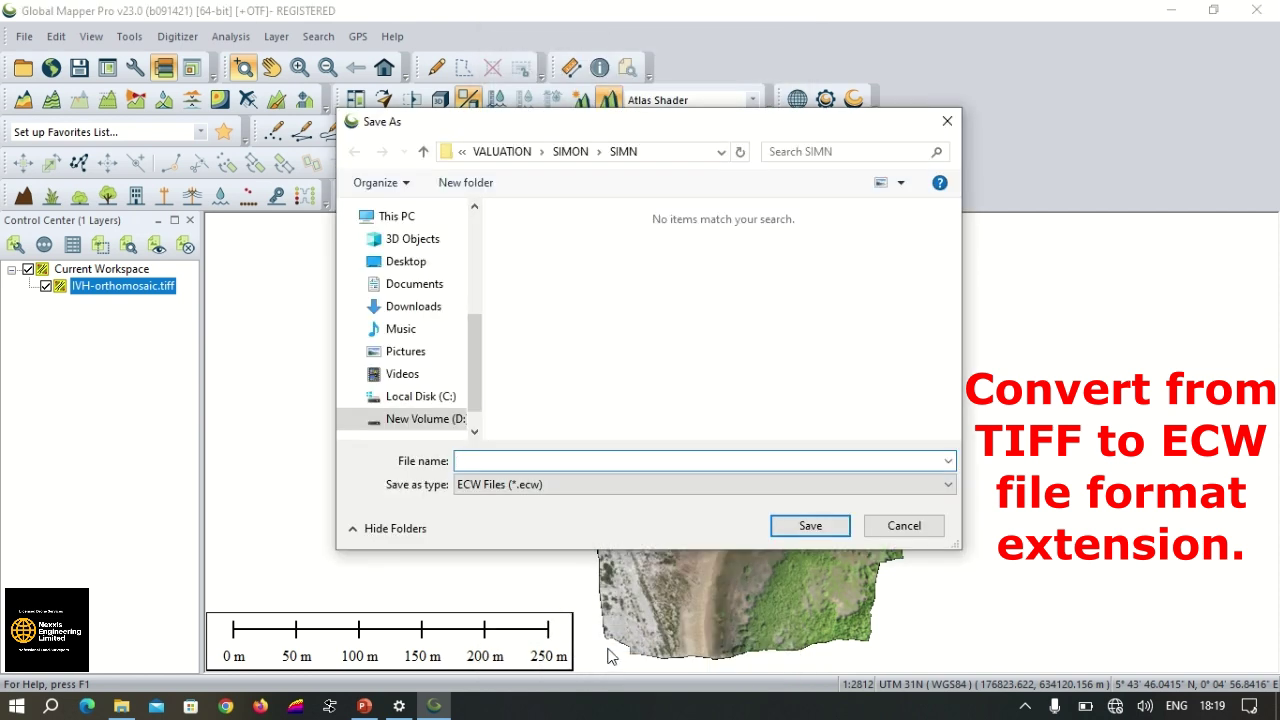
pyautogui.scroll(-1, 463, 388)
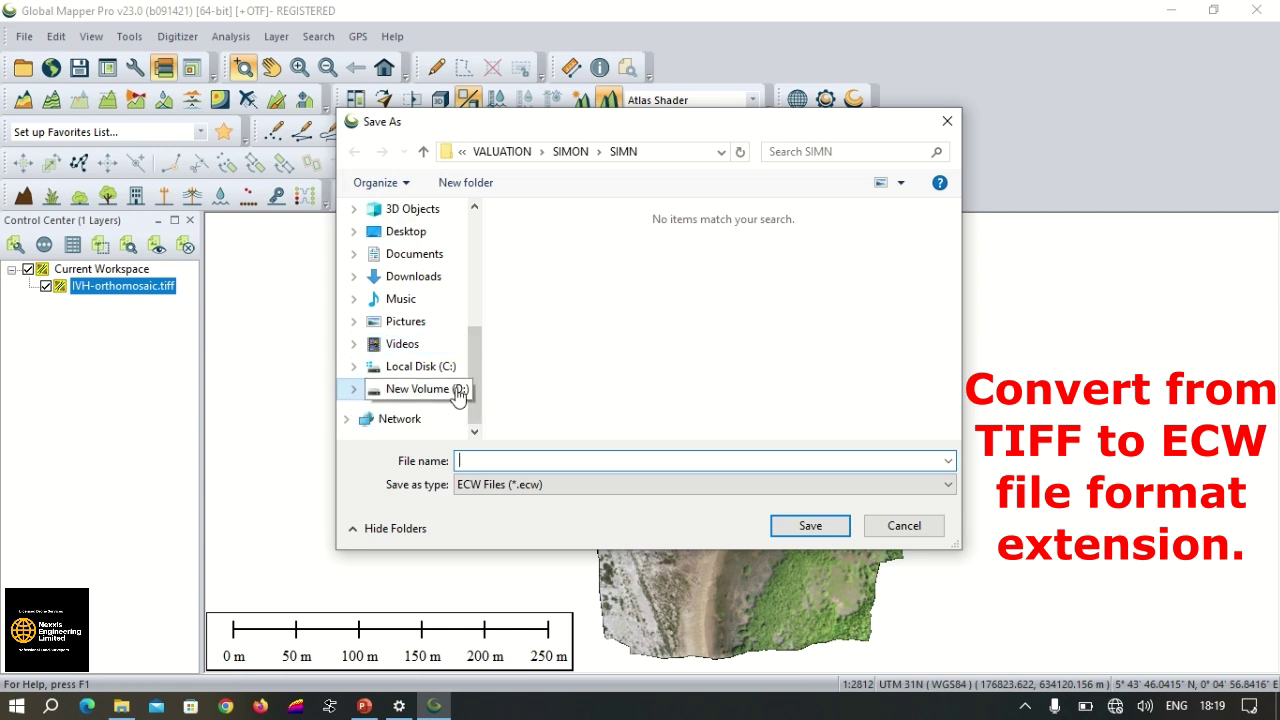
pyautogui.click(463, 390)
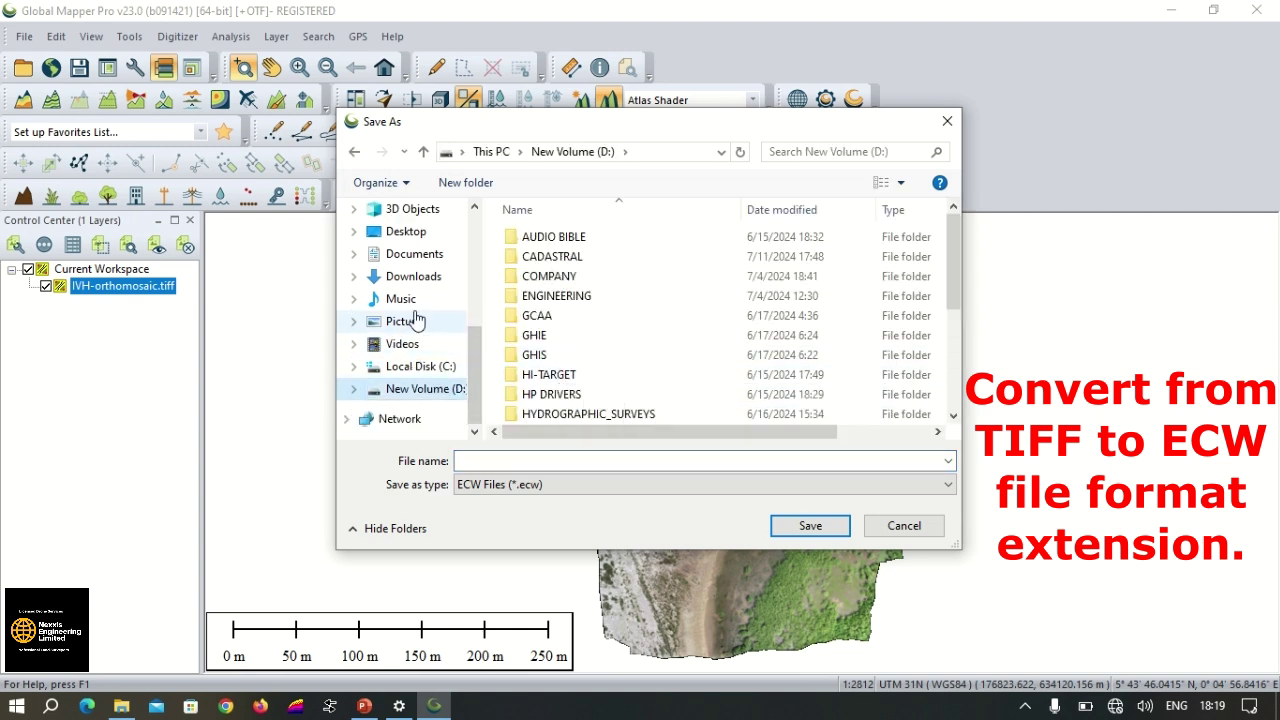
pyautogui.click(418, 343)
pyautogui.doubleClick(763, 274)
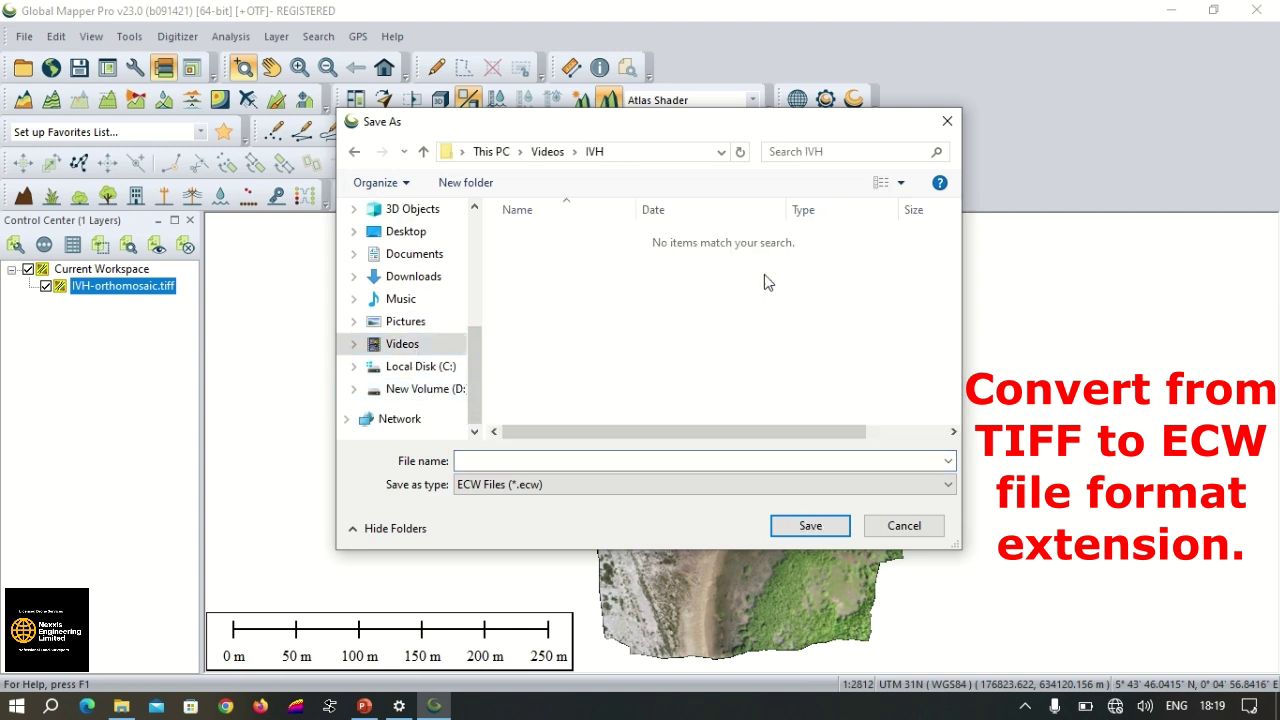
pyautogui.click(613, 461)
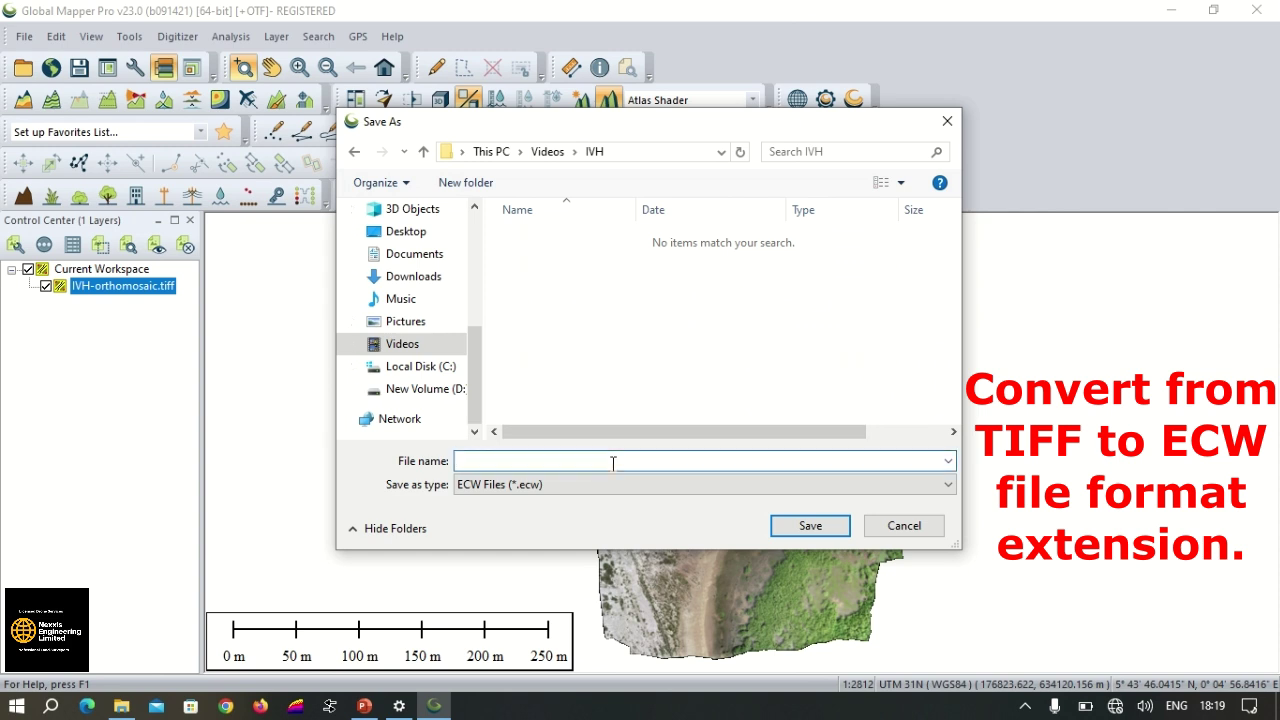
pyautogui.write('IVH')
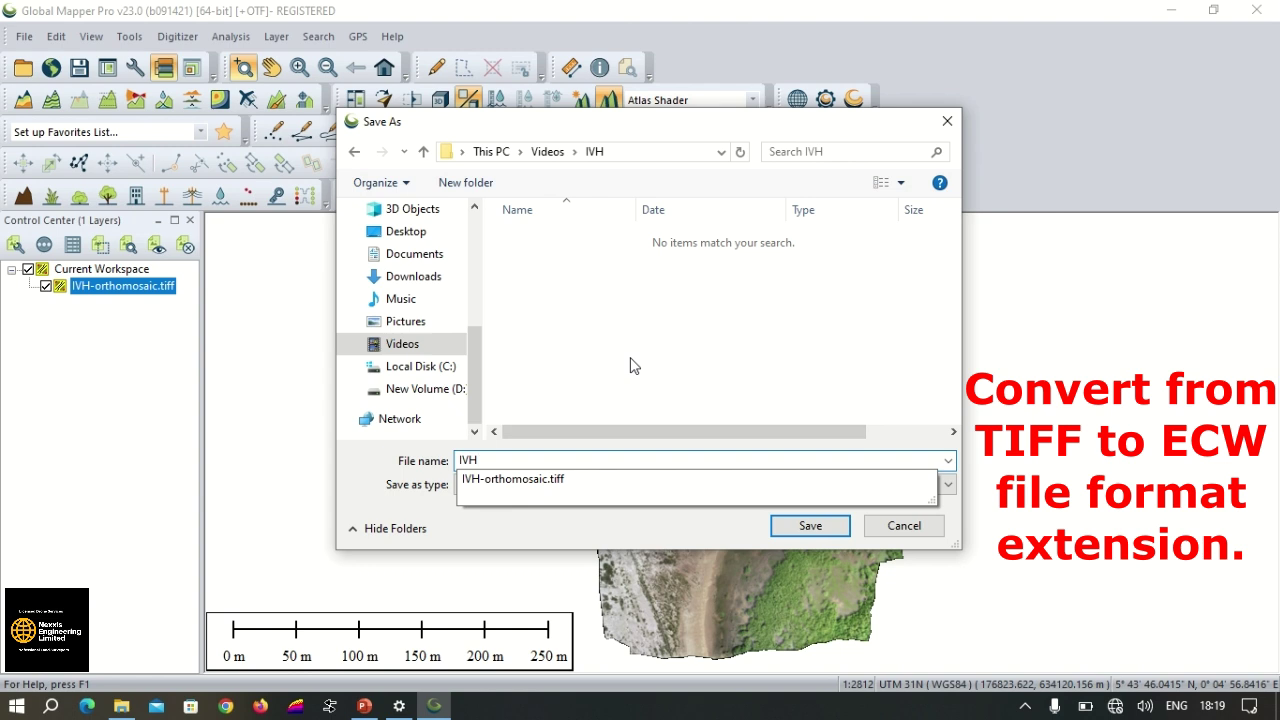
pyautogui.write('_')
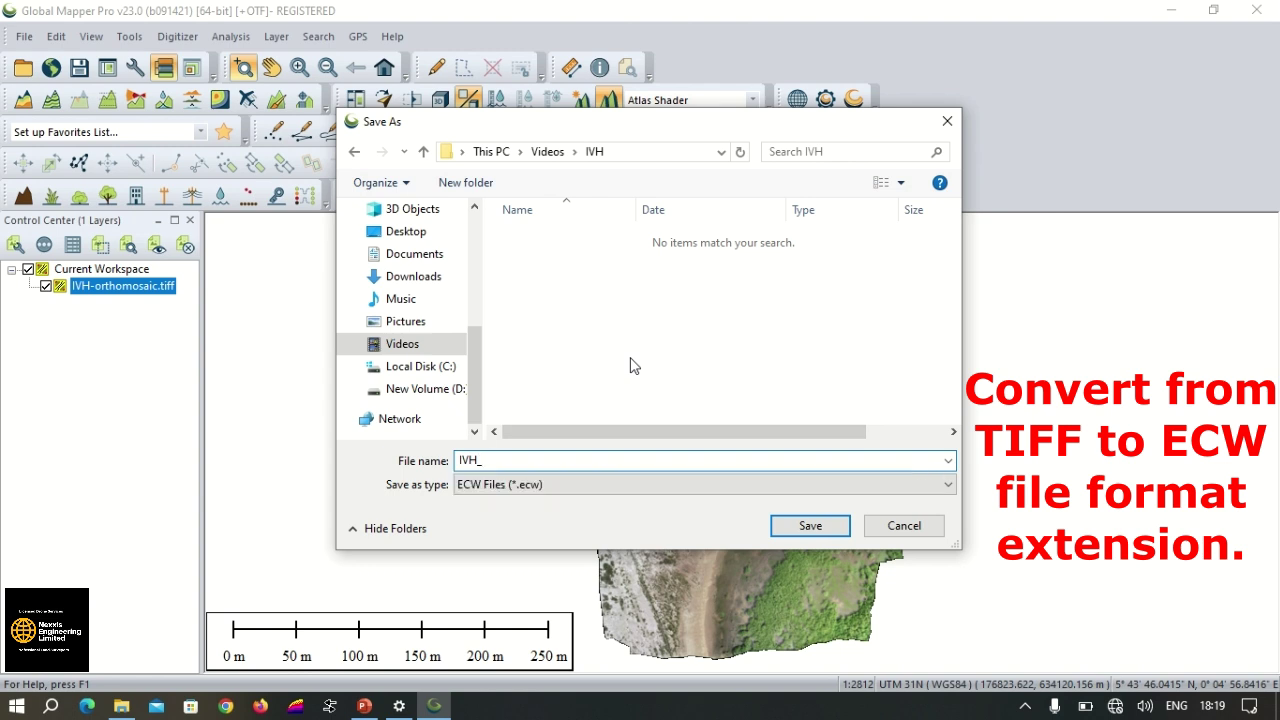
pyautogui.write('ecw')
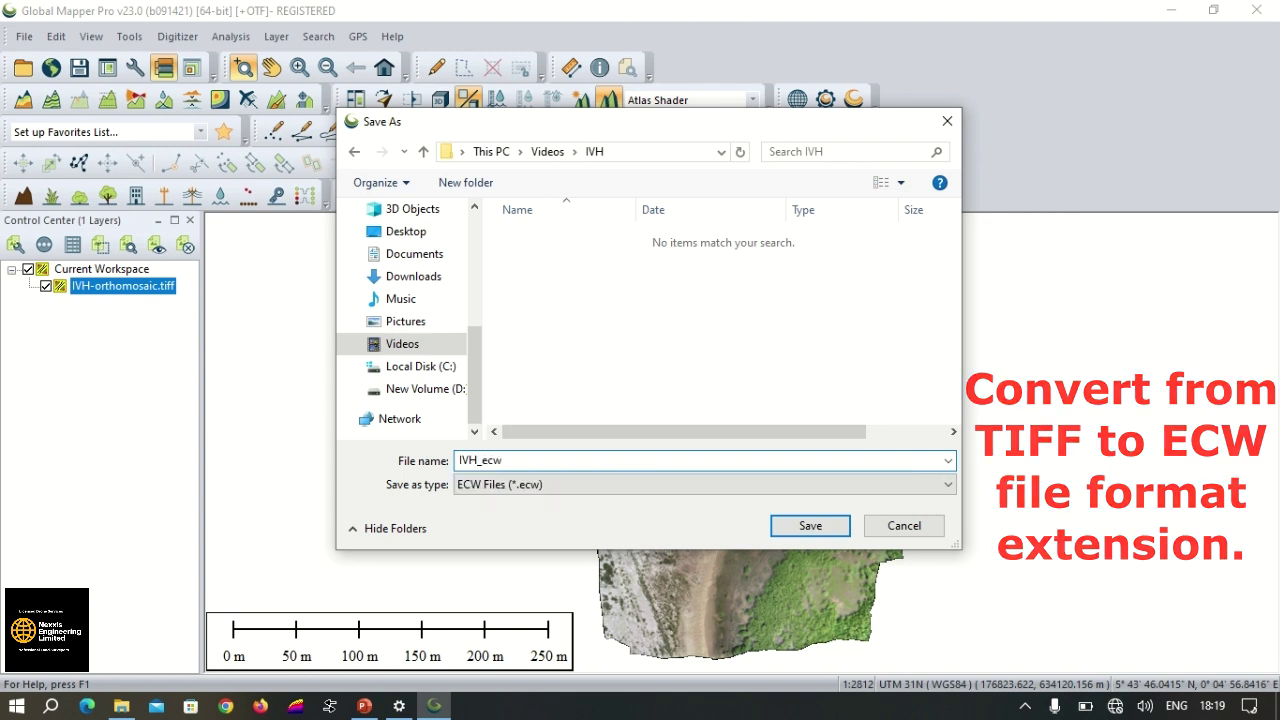
pyautogui.click(784, 524)
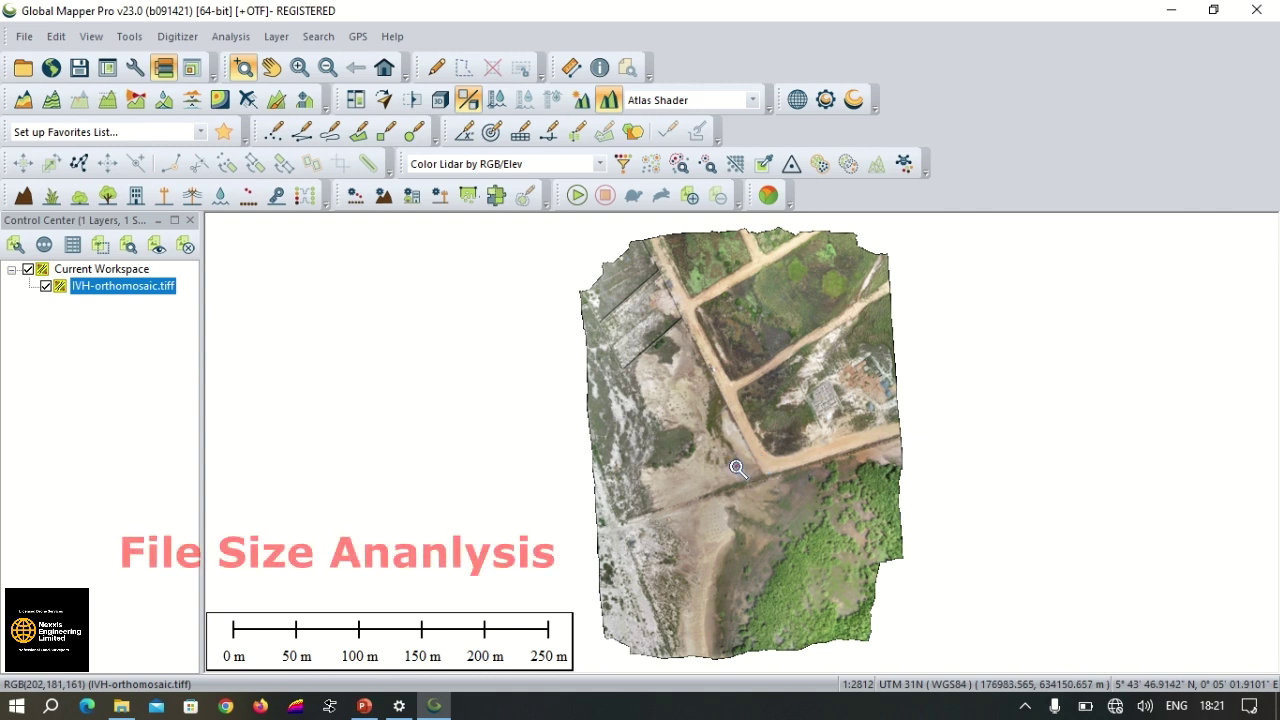
# List the IVH folder in Details view and compare the 661,041 KB TIFF with the 36,114 KB ECW.
pyautogui.click(121, 706)
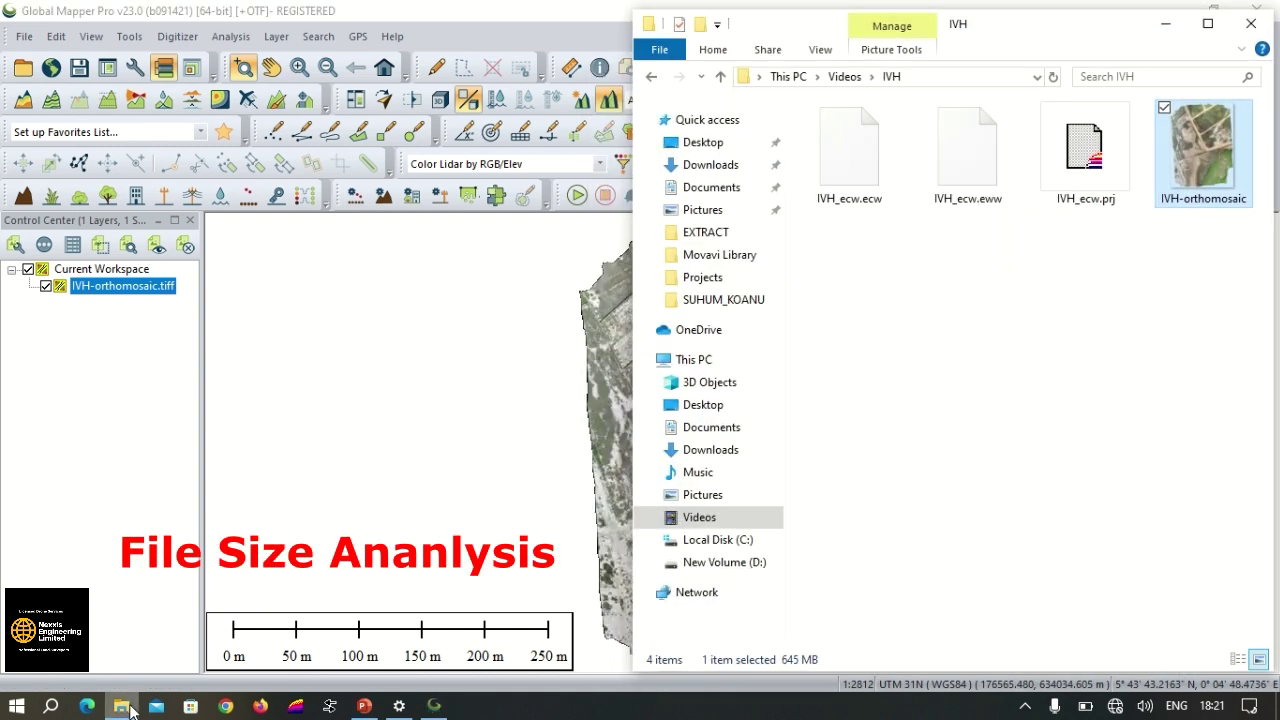
pyautogui.click(1238, 659)
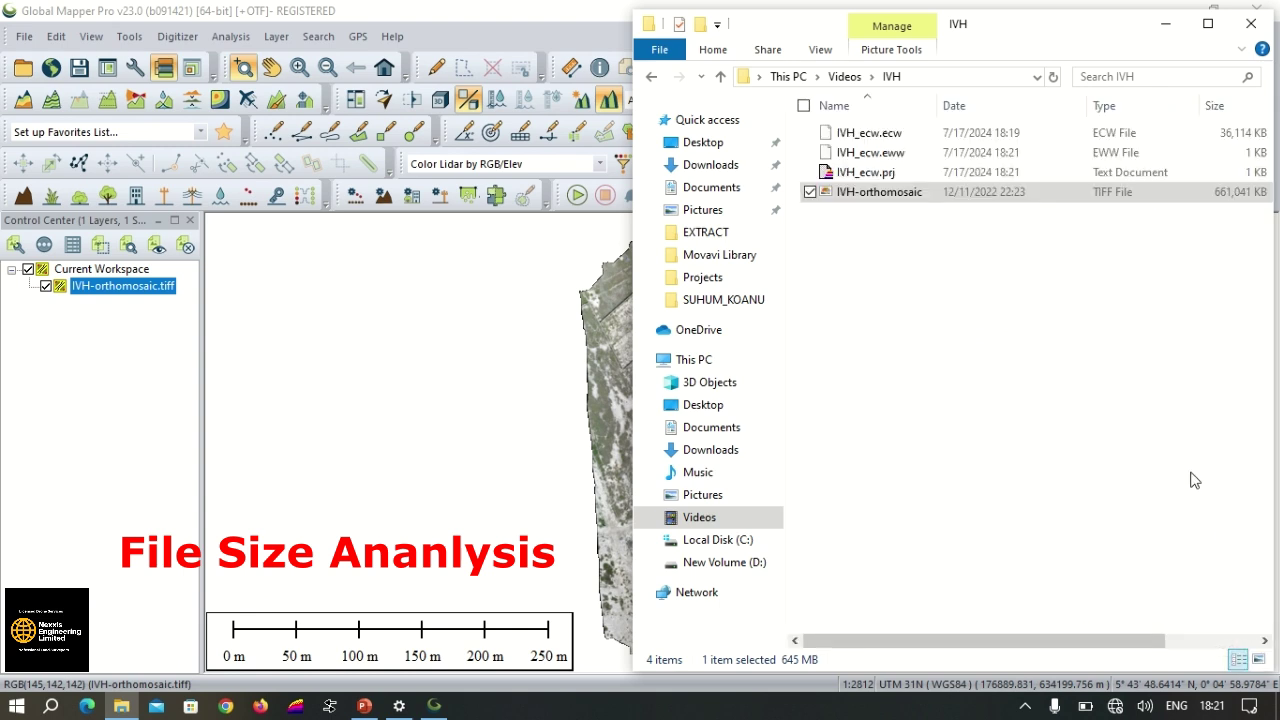
pyautogui.click(927, 283)
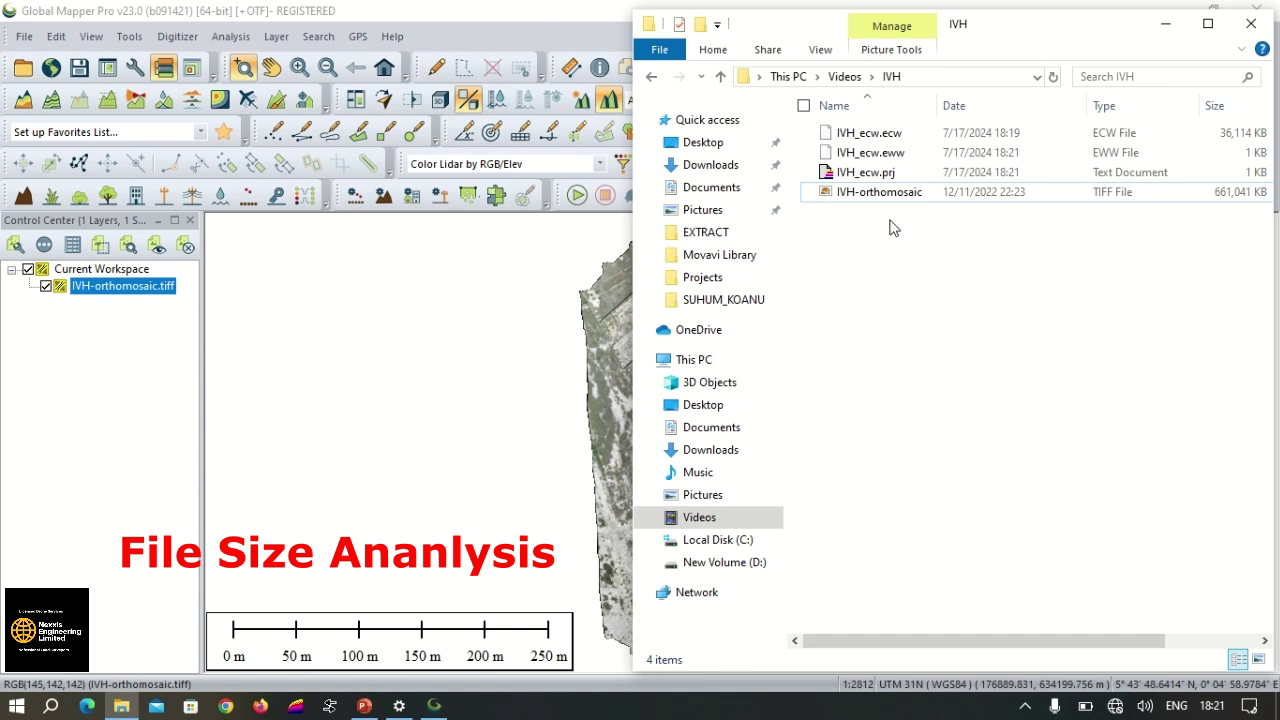
pyautogui.click(870, 200)
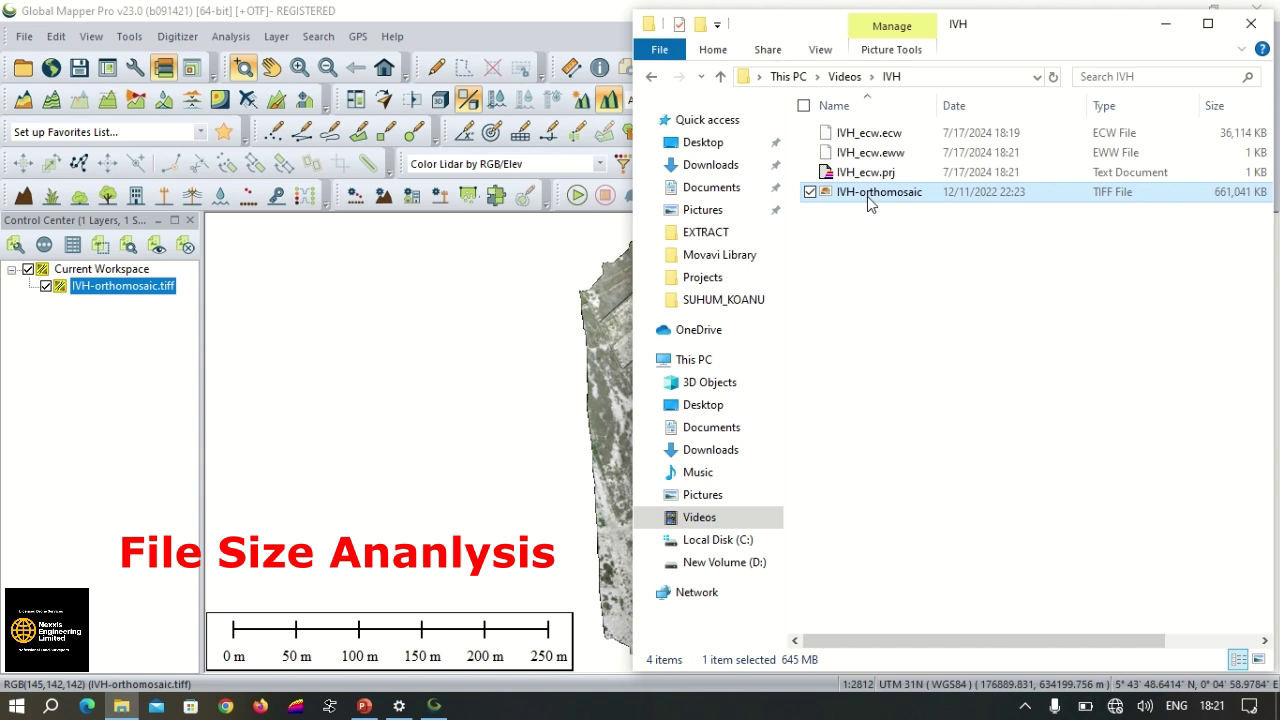
pyautogui.click(878, 138)
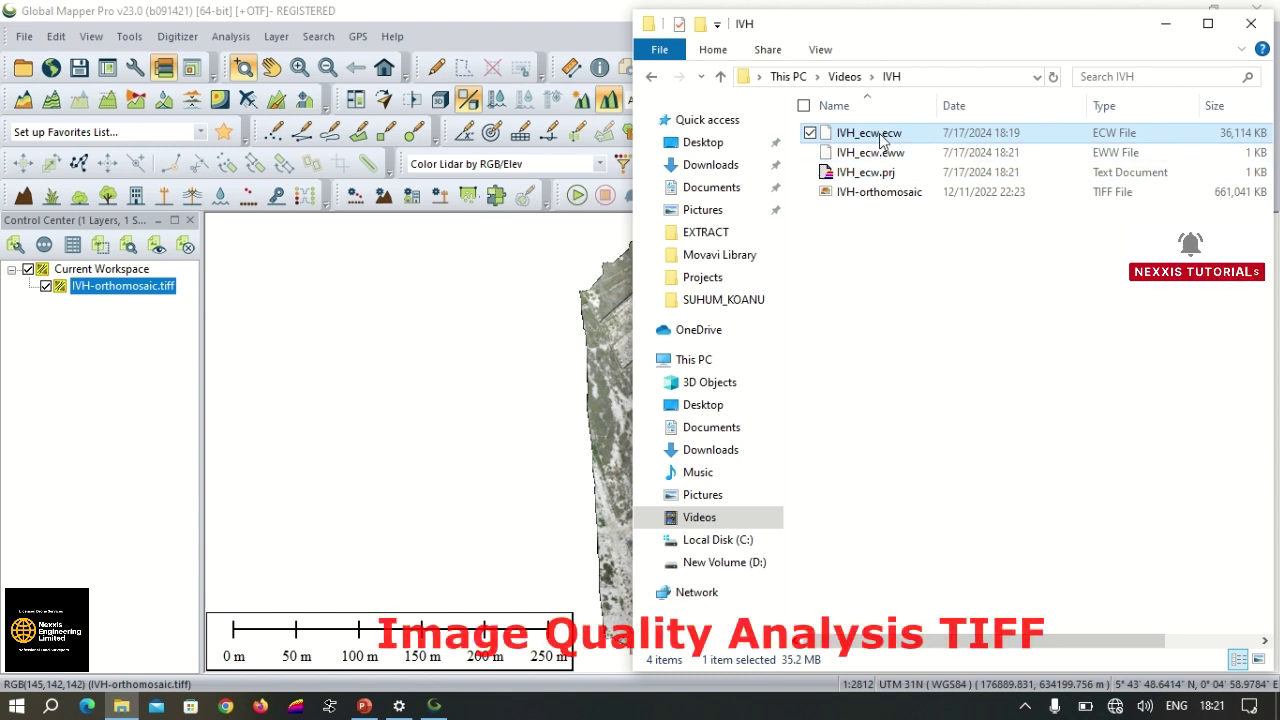
# Add IVH_ecw.ecw to the map as a layer and switch it off.
pyautogui.moveTo(882, 140); pyautogui.dragTo(447, 455)
pyautogui.moveTo(562, 12)
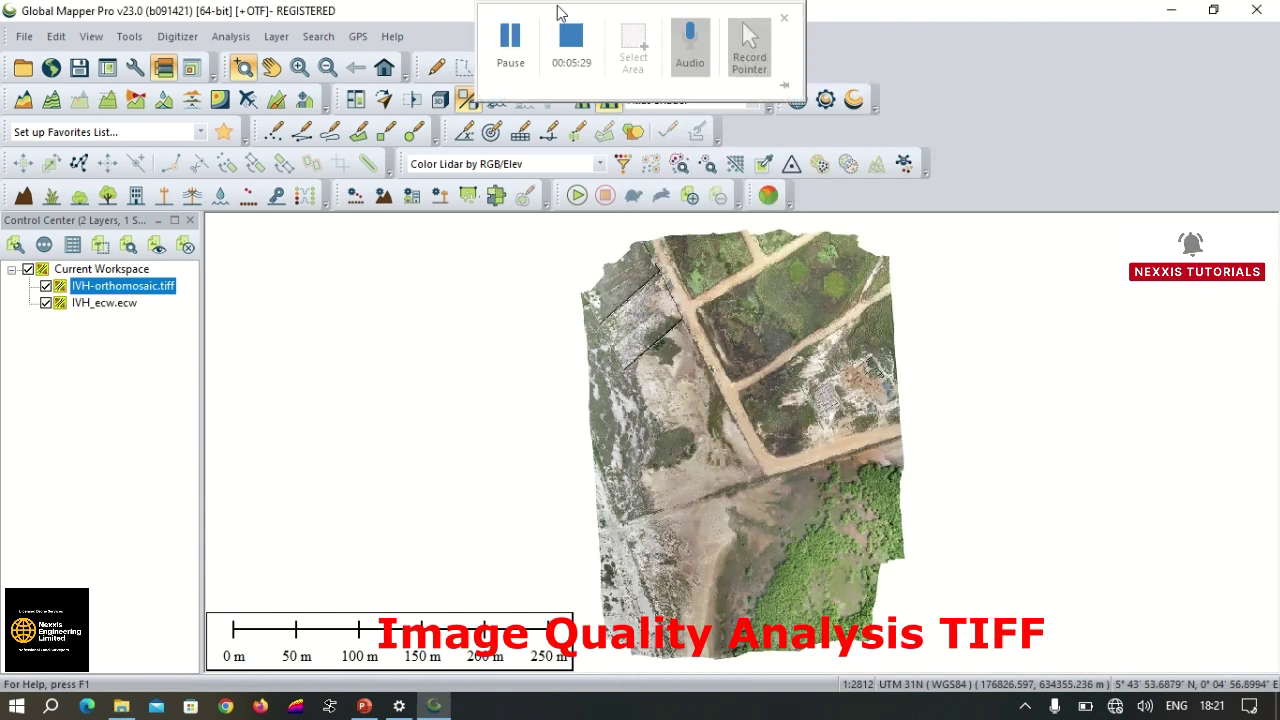
pyautogui.click(46, 303)
# Zoom in and out on the orthomosaic TIFF to inspect its detail.
pyautogui.click(771, 443)
pyautogui.click(849, 433)
pyautogui.click(896, 337)
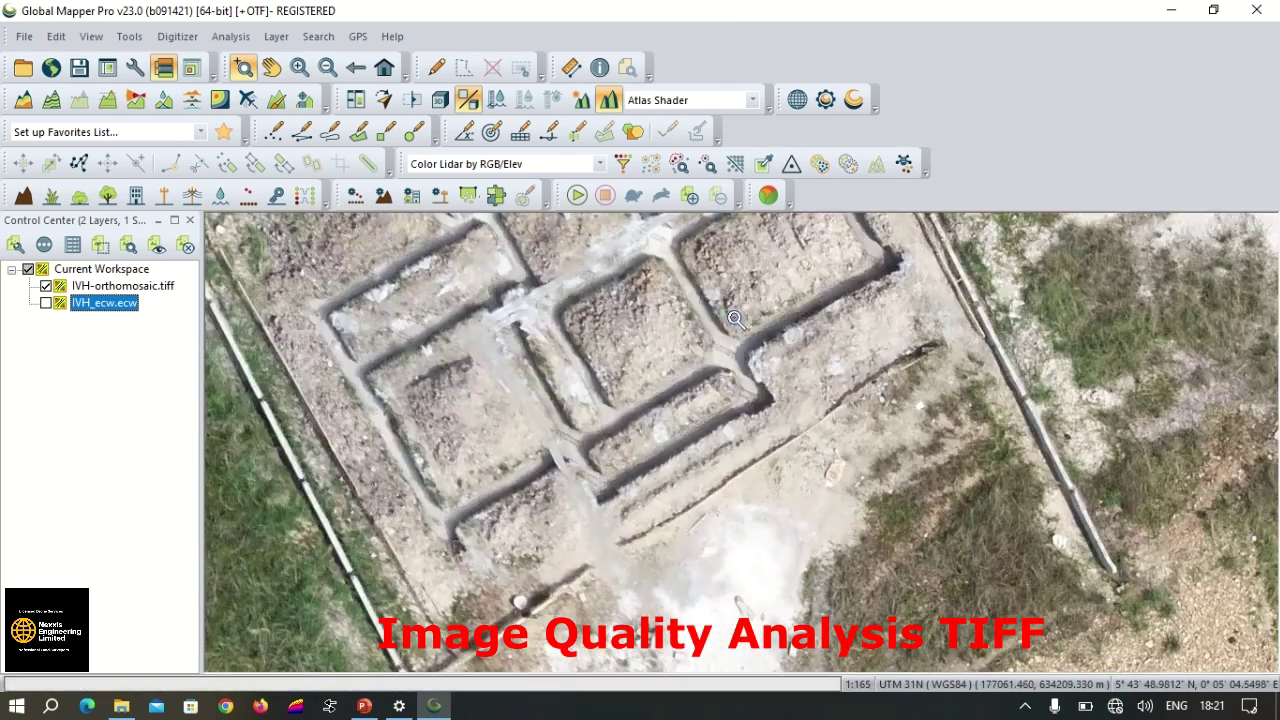
pyautogui.scroll(-1, 680, 490)
pyautogui.scroll(3, 680, 490)
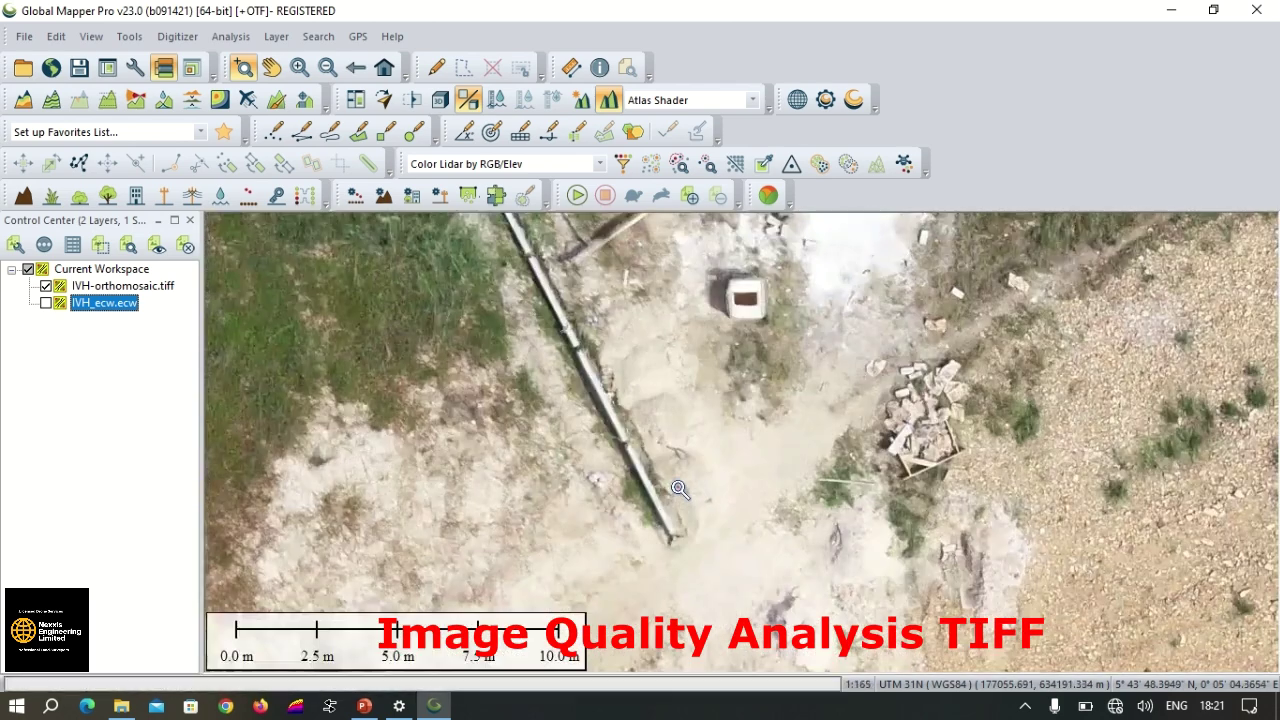
pyautogui.scroll(-3, 680, 490)
pyautogui.scroll(-4, 680, 490)
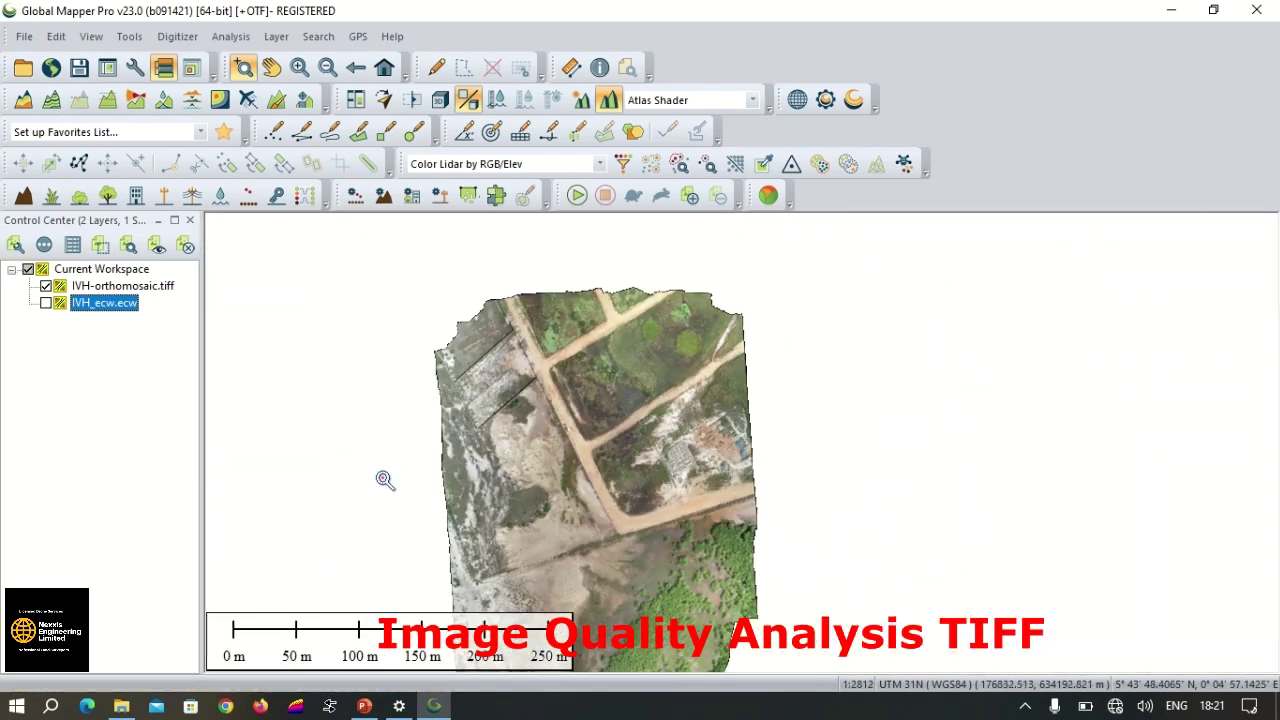
# Hide the TIFF, show only IVH_ecw.ecw, and zoom in and out to check its image quality.
pyautogui.click(45, 287)
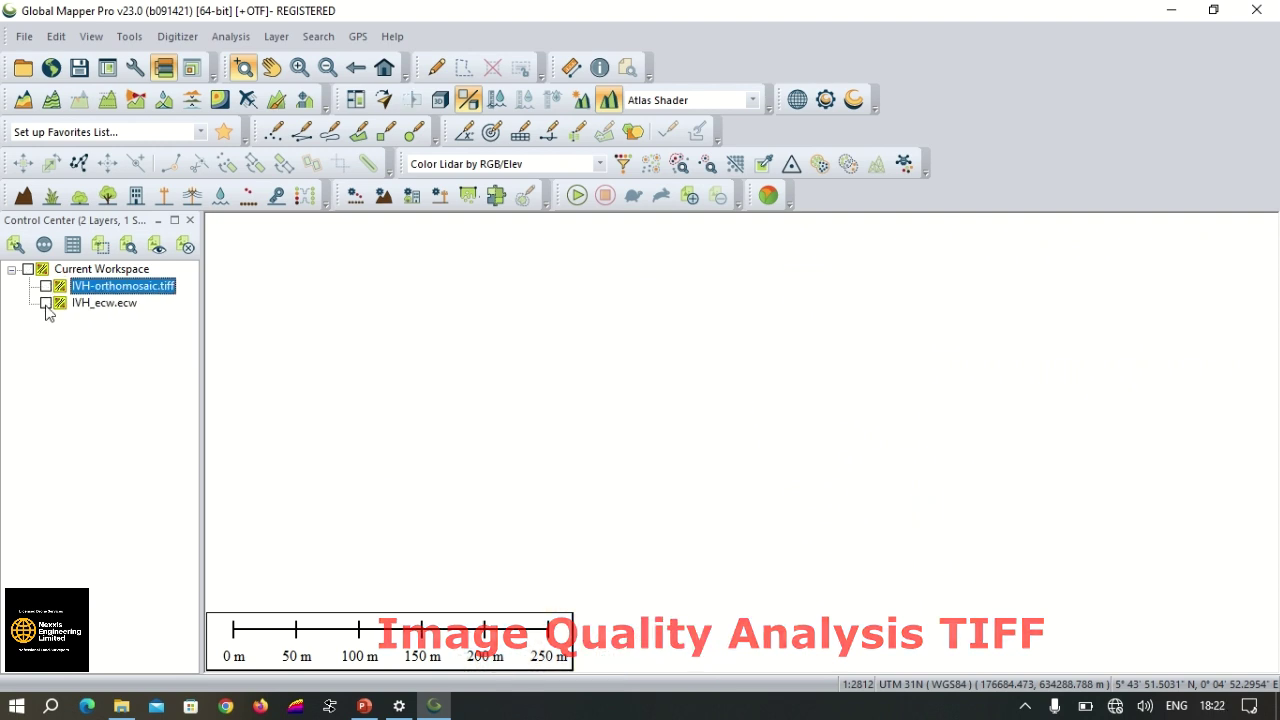
pyautogui.click(46, 303)
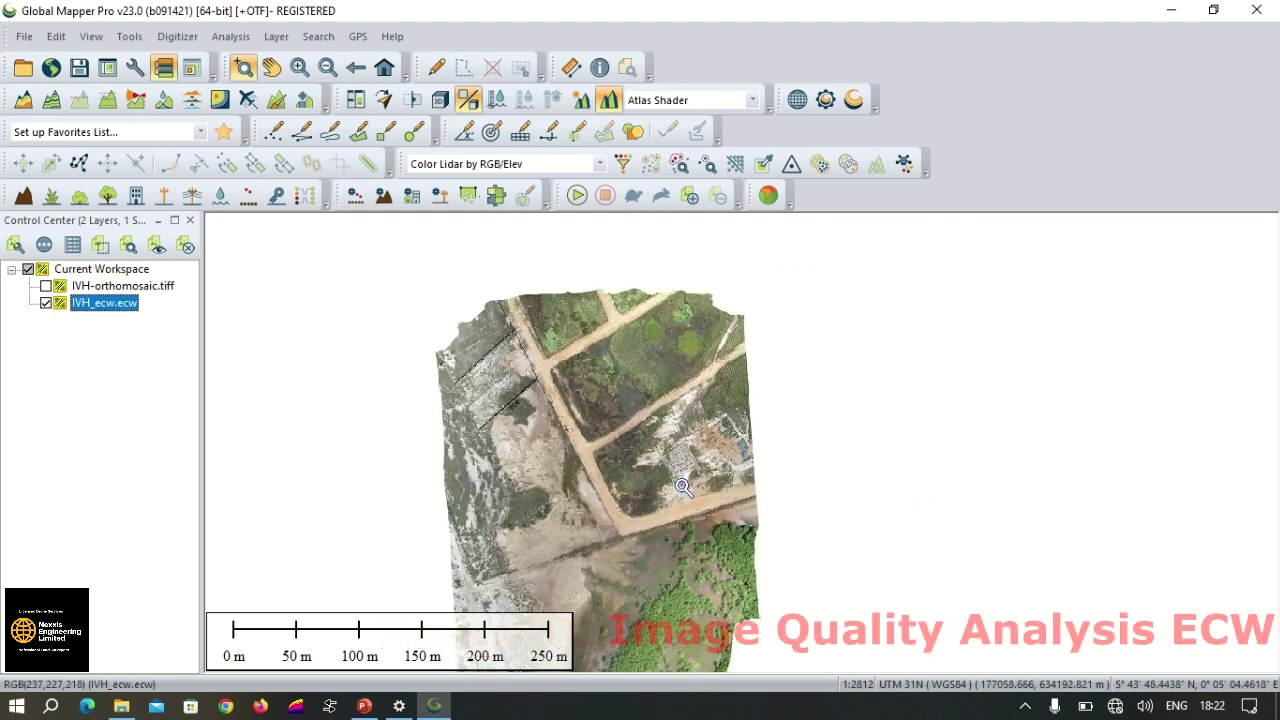
pyautogui.scroll(5, 678, 484)
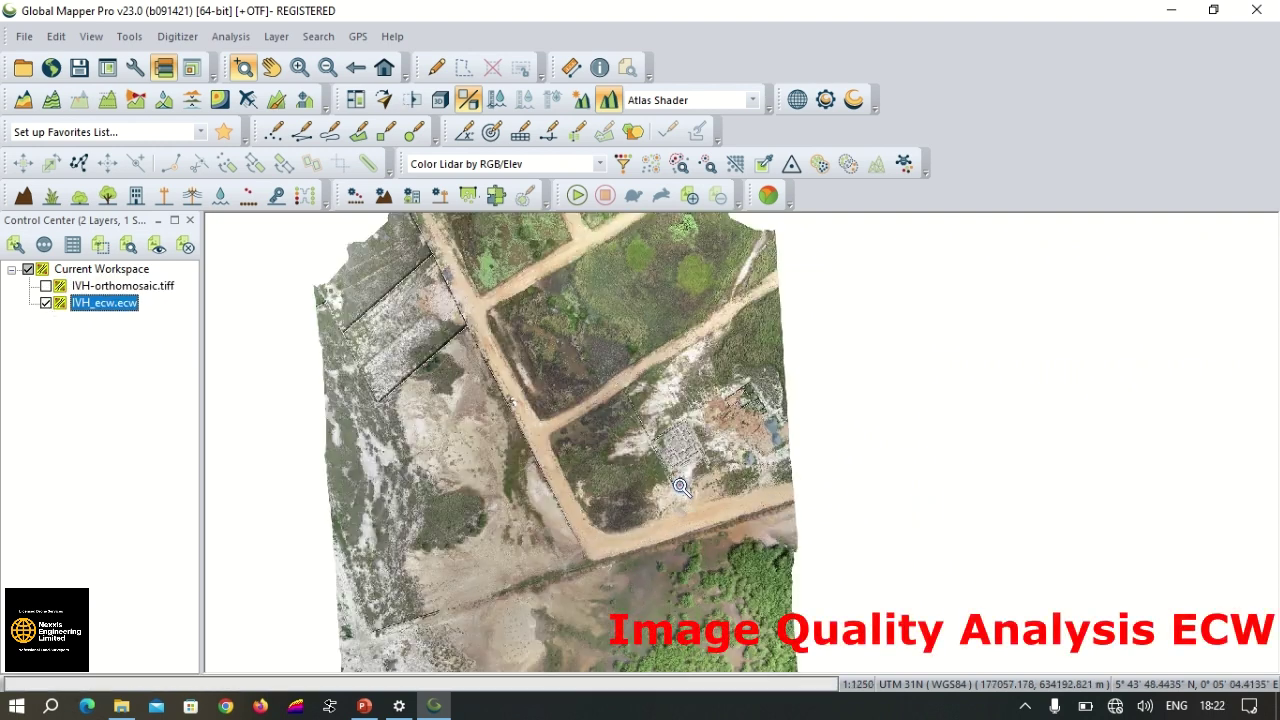
pyautogui.scroll(4, 673, 474)
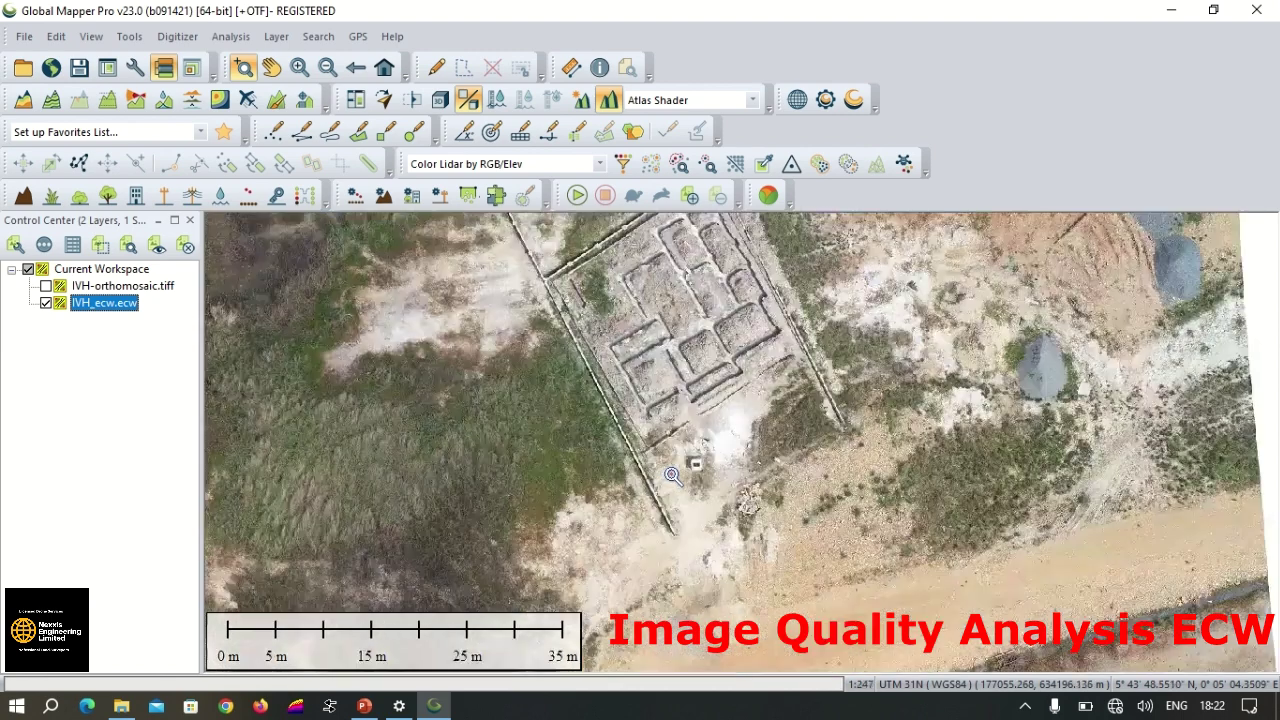
pyautogui.scroll(1, 700, 481)
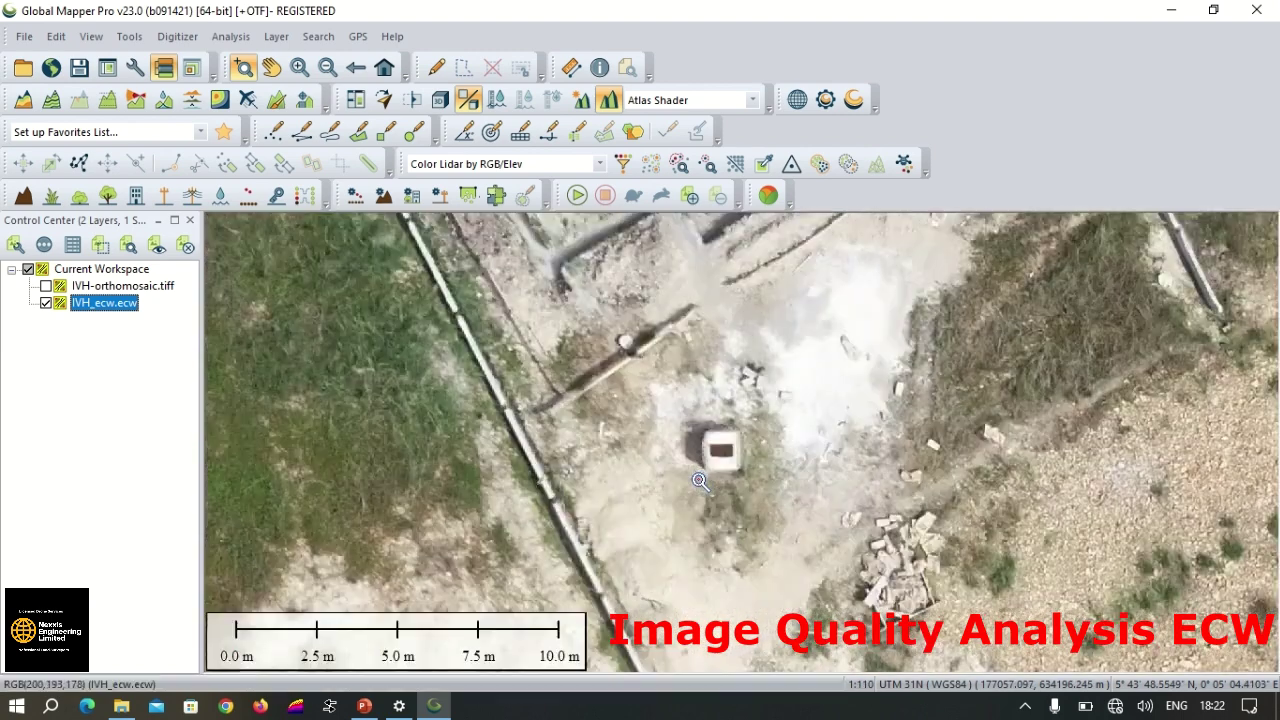
pyautogui.scroll(-4, 613, 484)
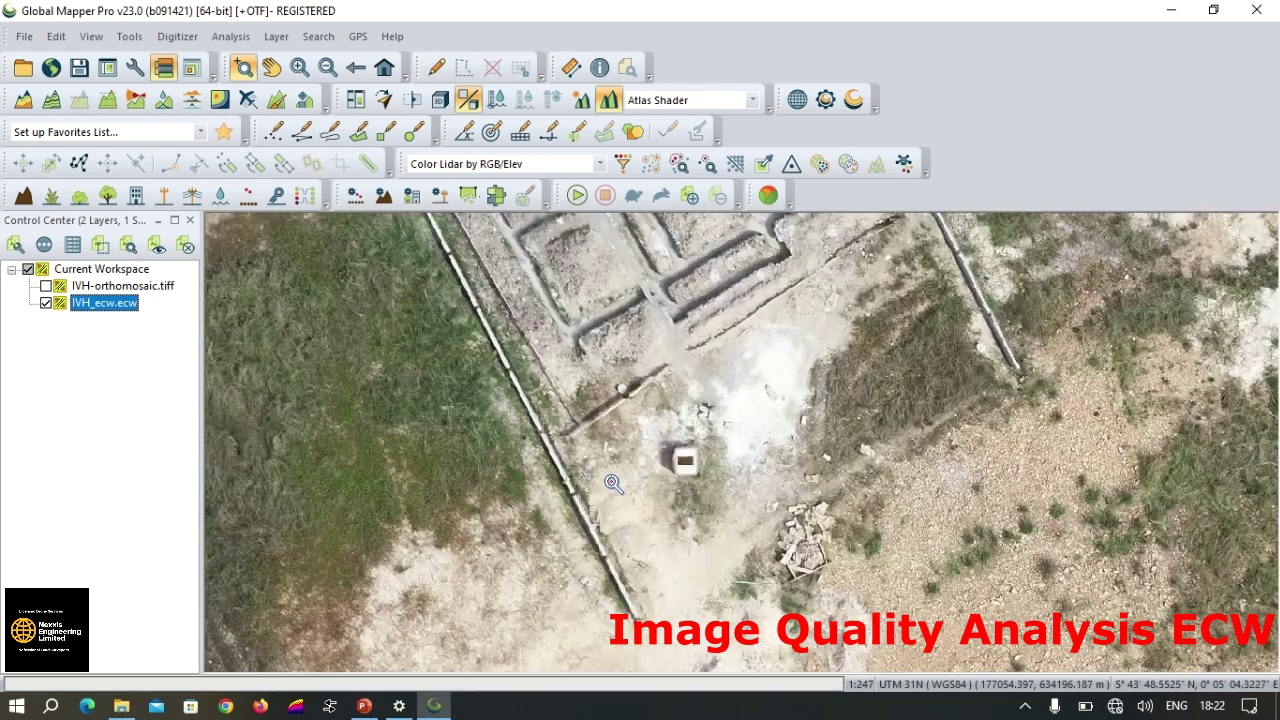
pyautogui.scroll(-1, 613, 484)
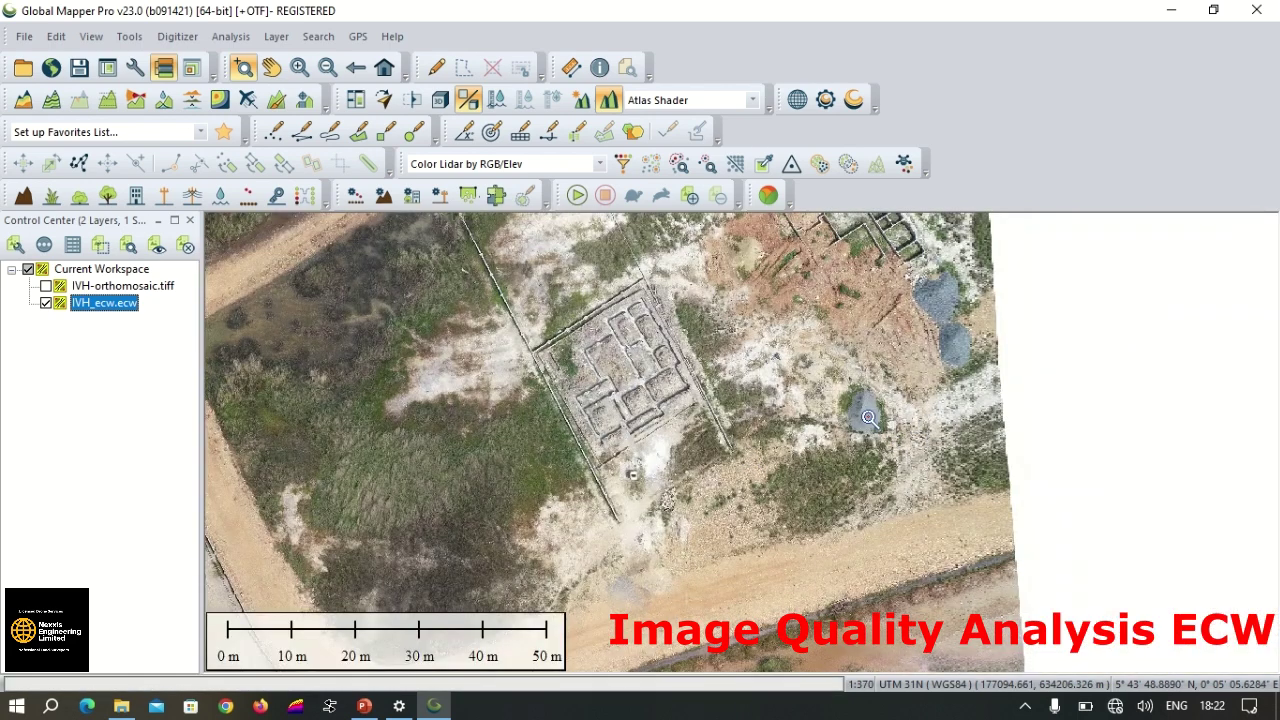
pyautogui.scroll(2, 870, 418)
pyautogui.scroll(1, 870, 418)
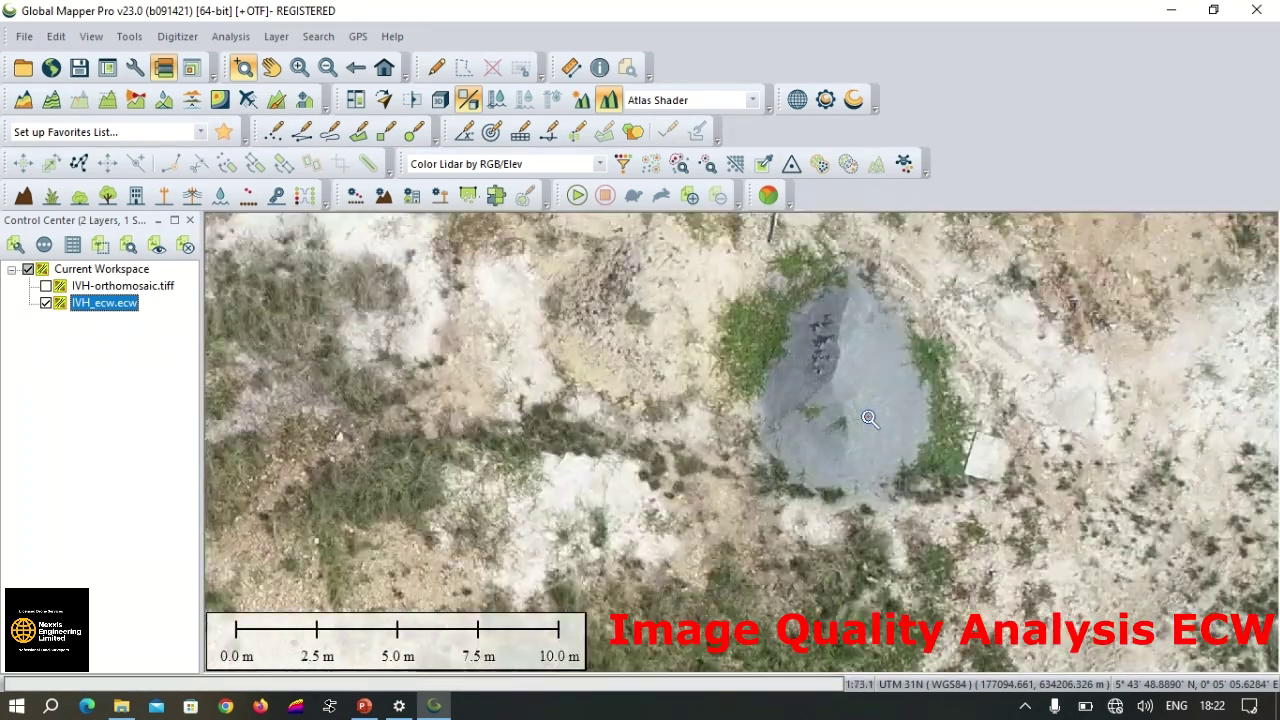
pyautogui.scroll(1, 870, 418)
pyautogui.scroll(-4, 870, 418)
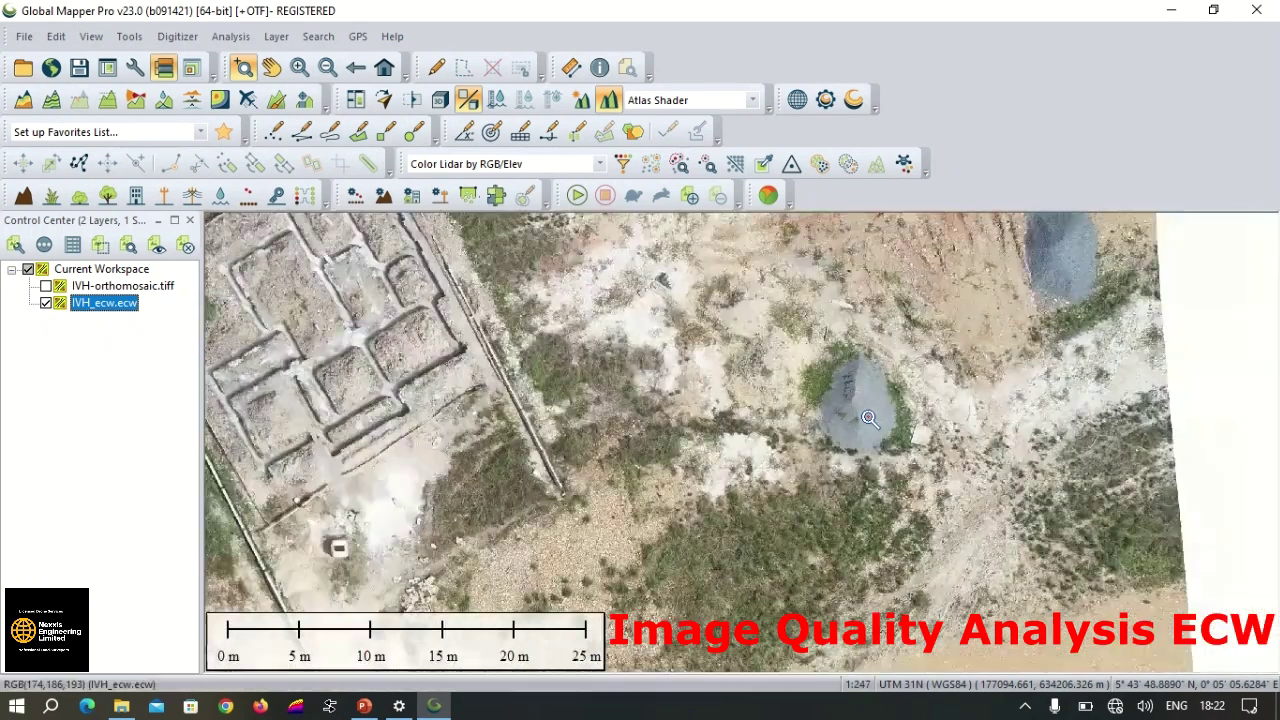
pyautogui.scroll(-1, 870, 418)
pyautogui.scroll(-3, 870, 418)
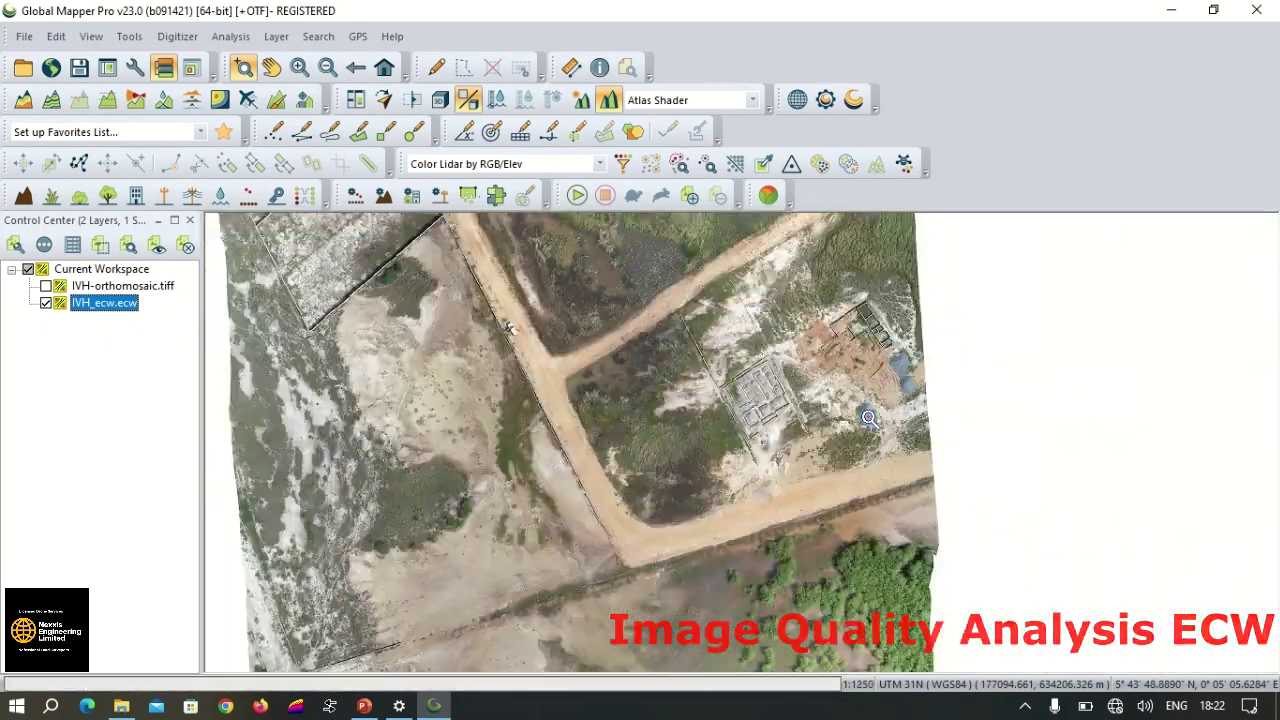
pyautogui.scroll(-3, 870, 418)
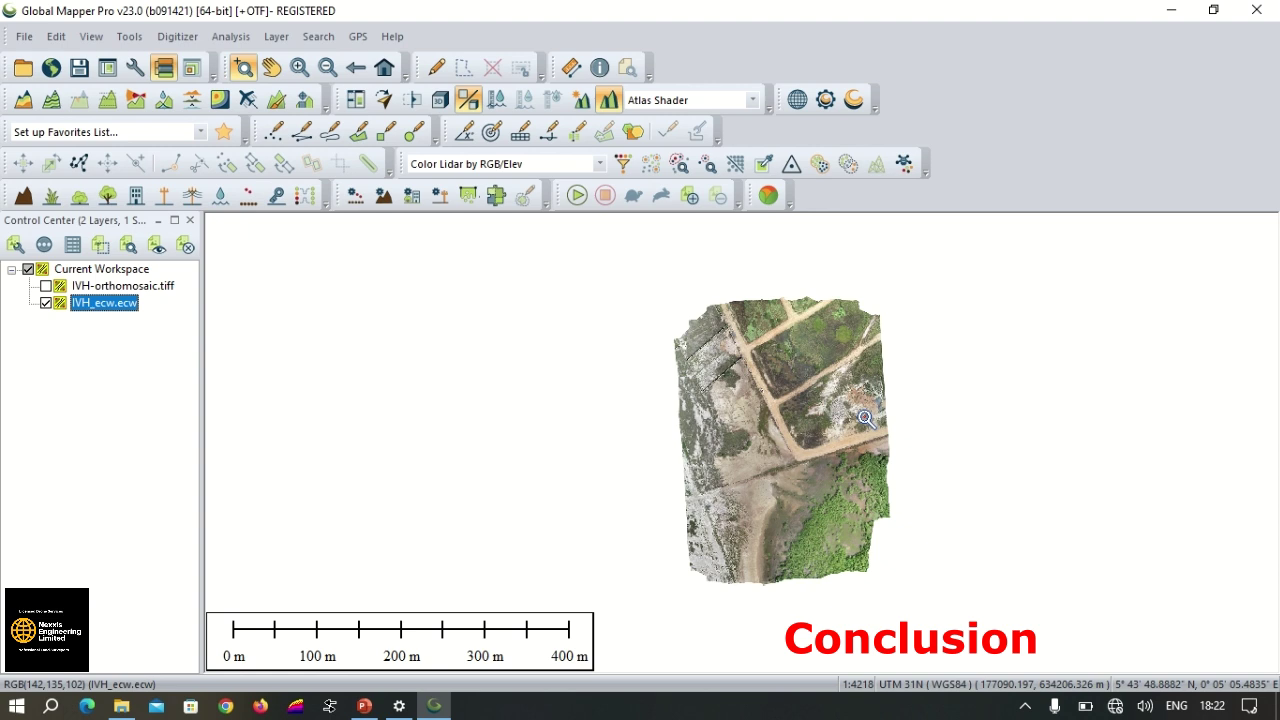
pyautogui.scroll(4, 801, 430)
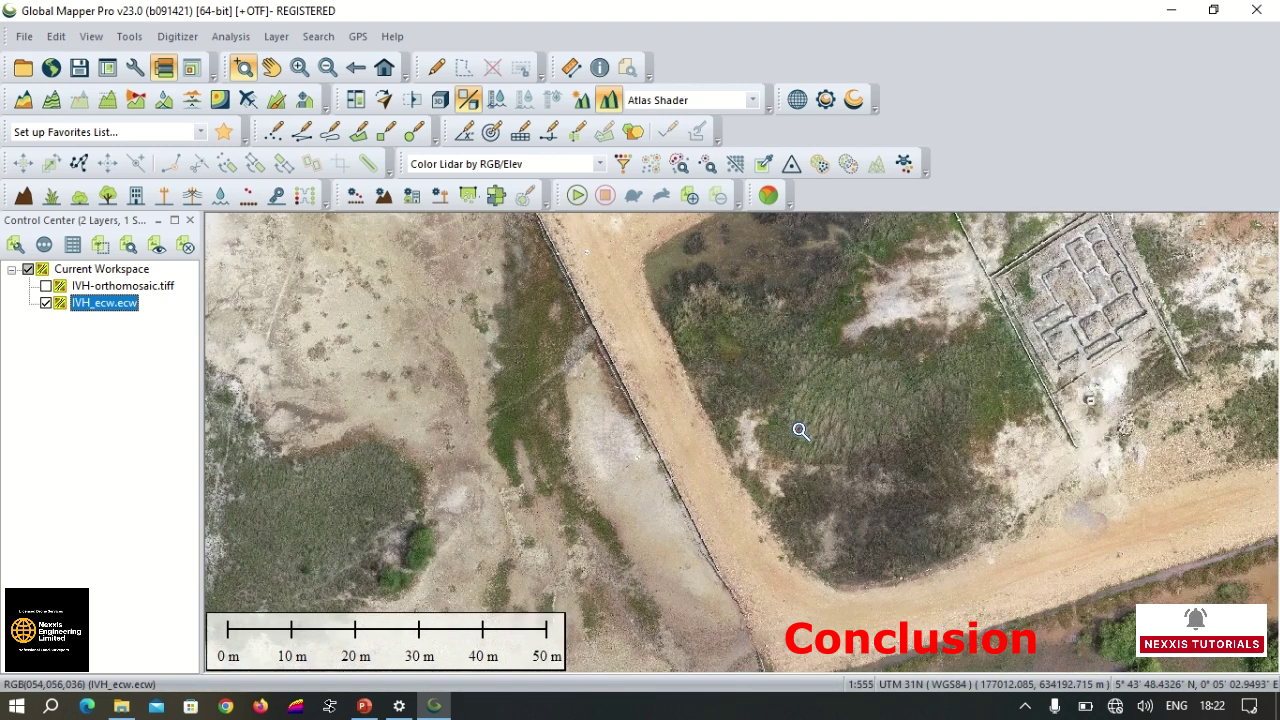
pyautogui.scroll(-4, 801, 430)
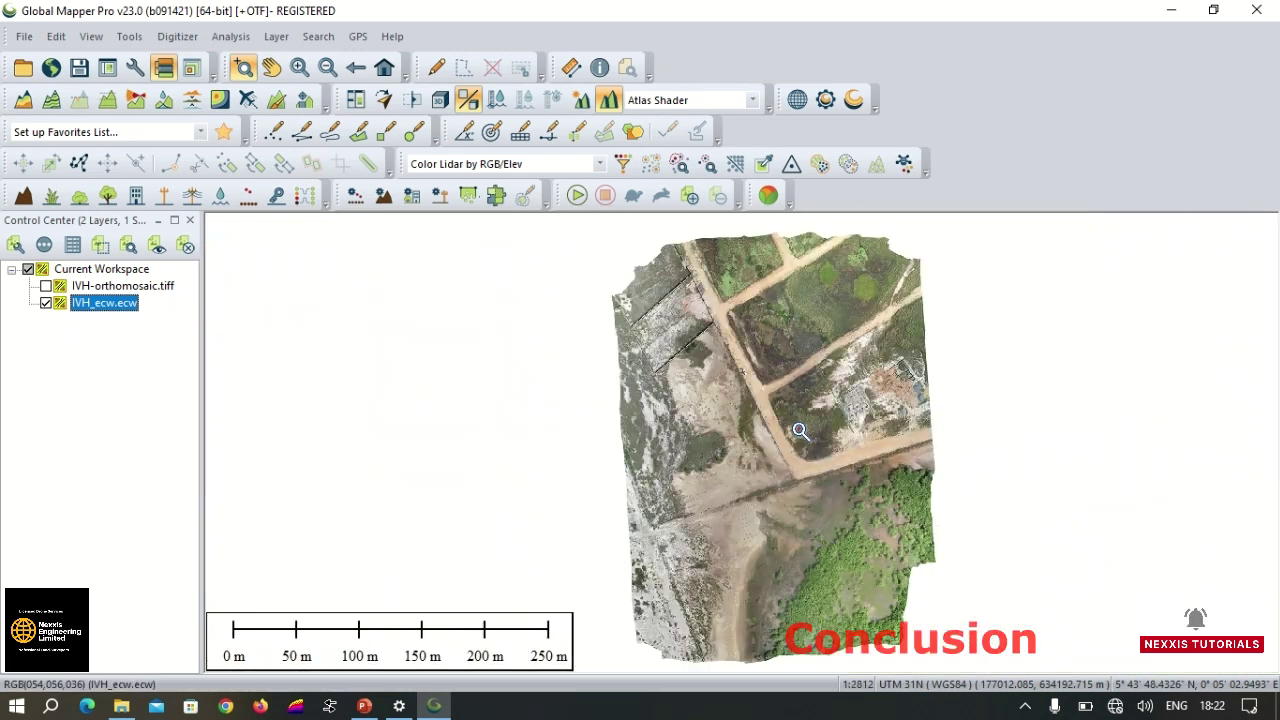
pyautogui.scroll(-1, 801, 430)
pyautogui.scroll(3, 801, 430)
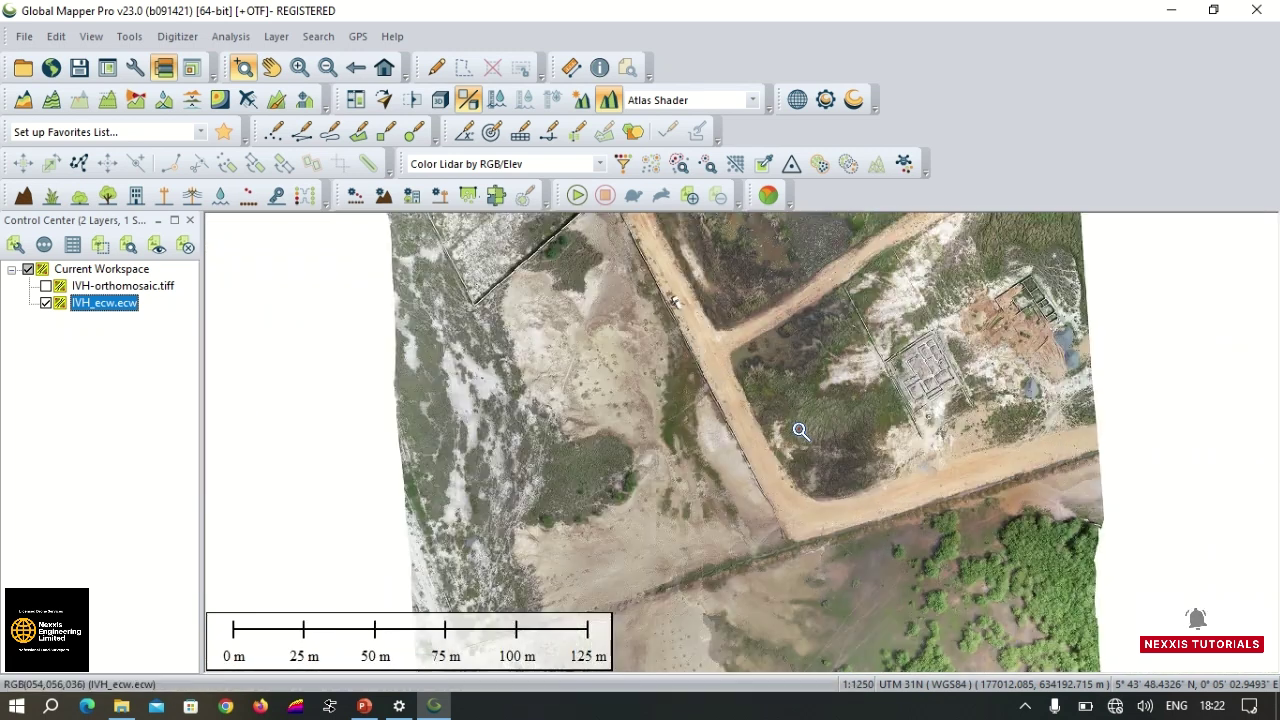